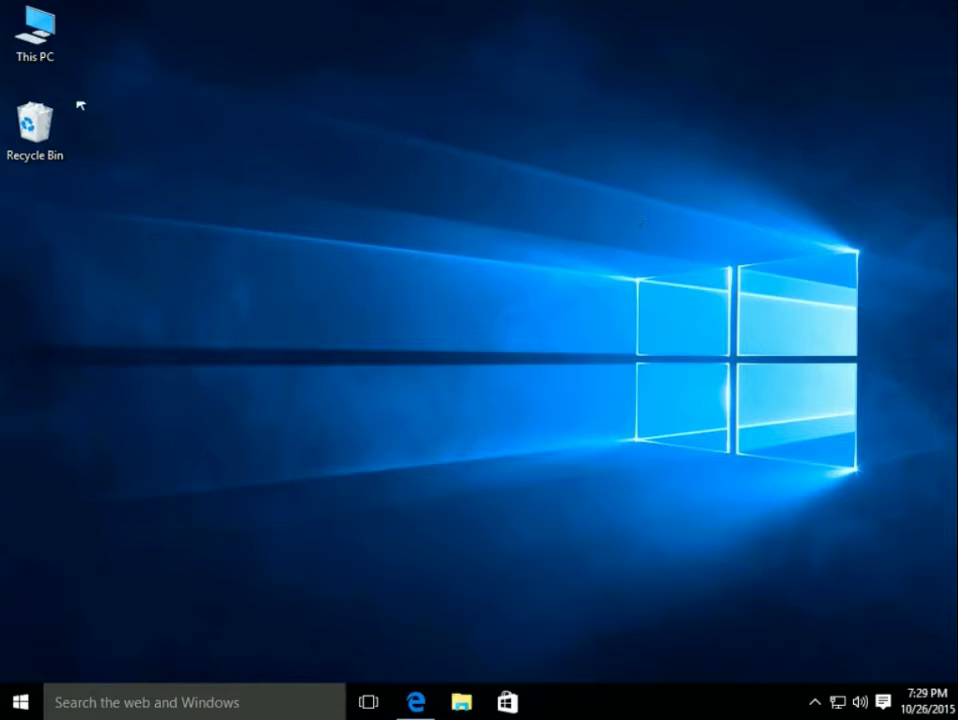
# Empty the Recycle Bin and confirm the permanent deletion of its contents.
pyautogui.rightClick(44, 122)
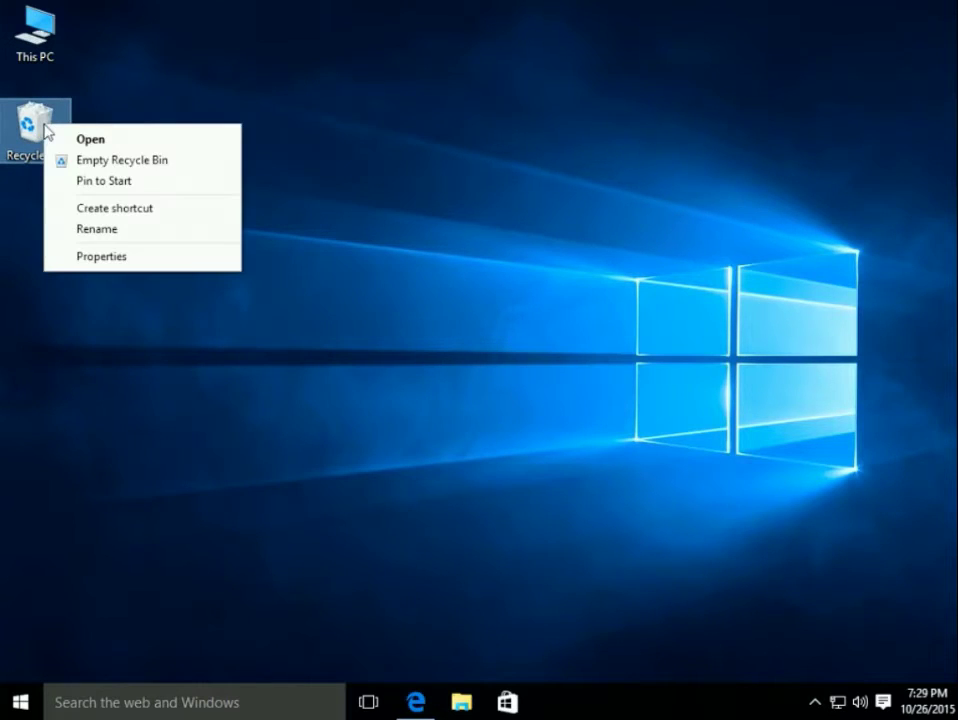
pyautogui.click(115, 170)
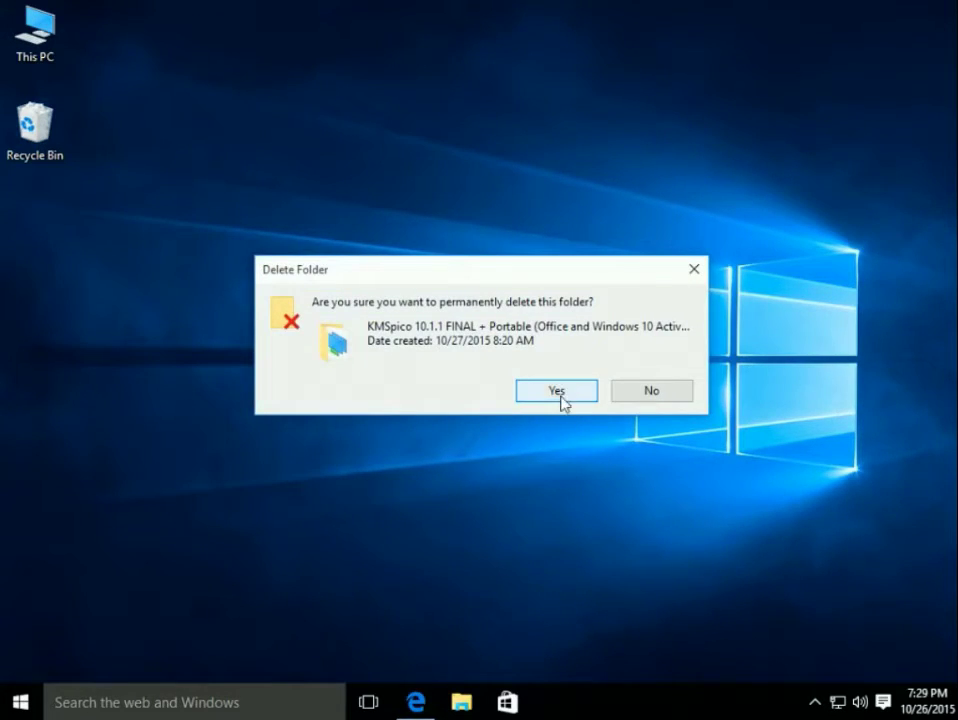
pyautogui.click(561, 400)
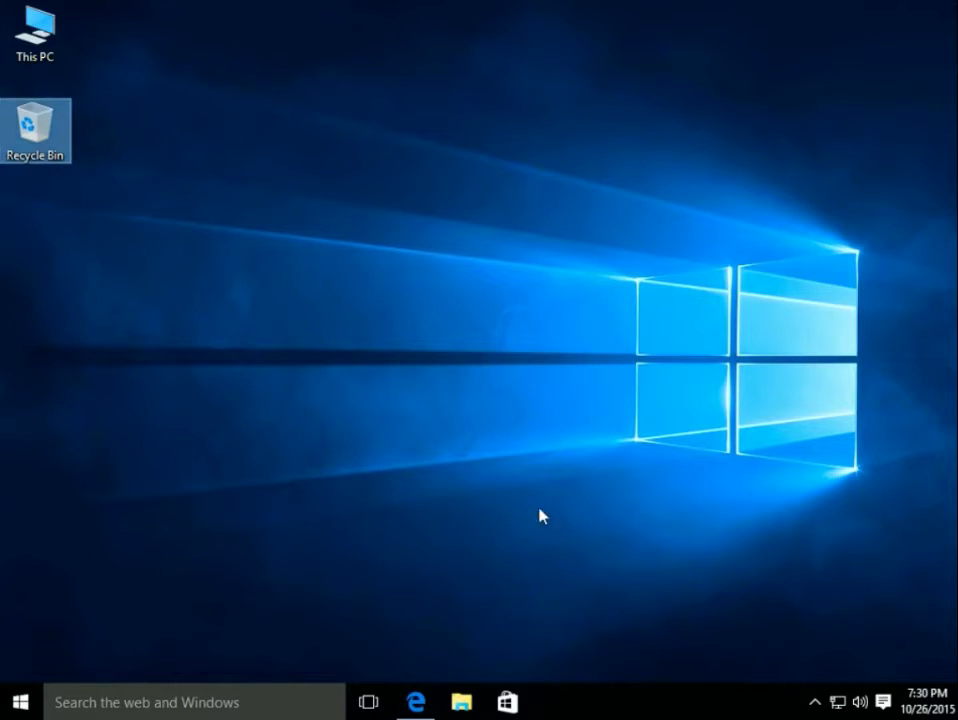
# Search Windows for "file history" and open the File History control panel page.
pyautogui.click(21, 704)
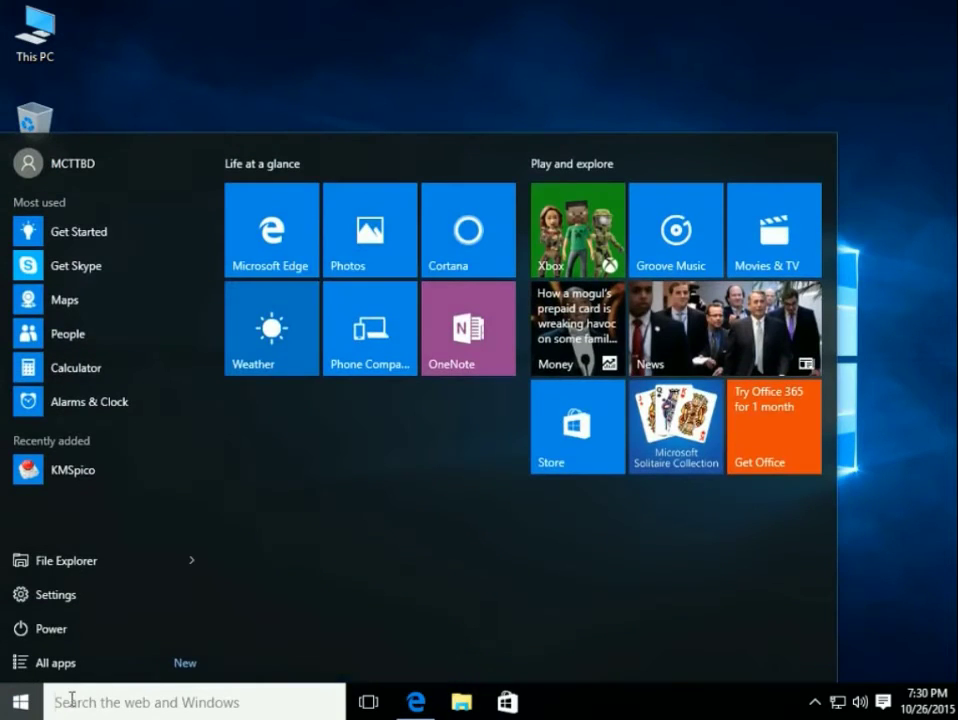
pyautogui.click(77, 702)
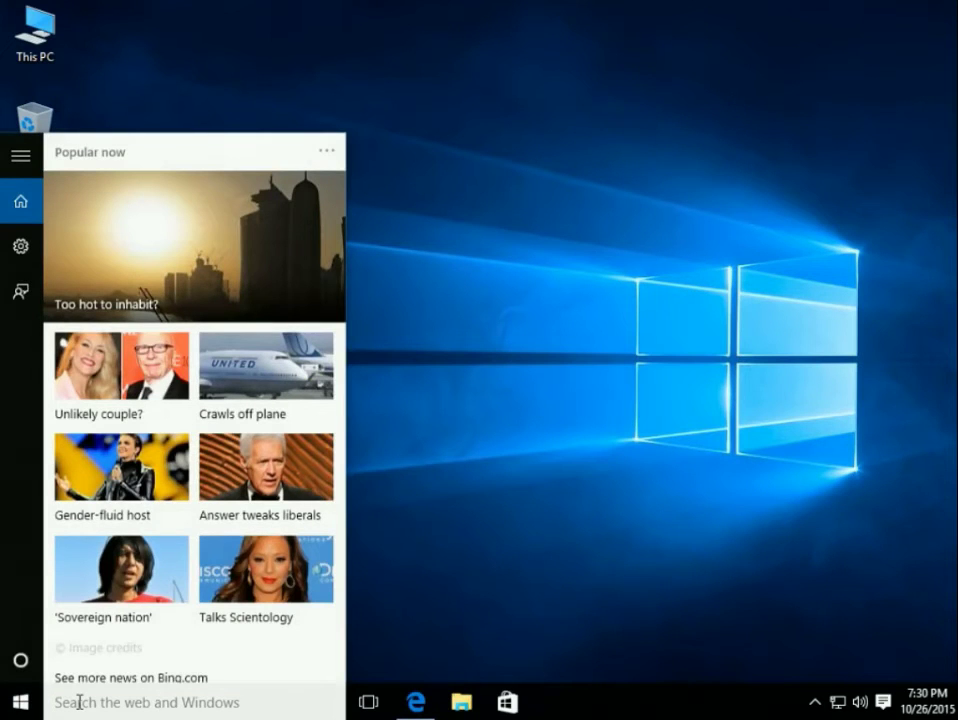
pyautogui.write('file')
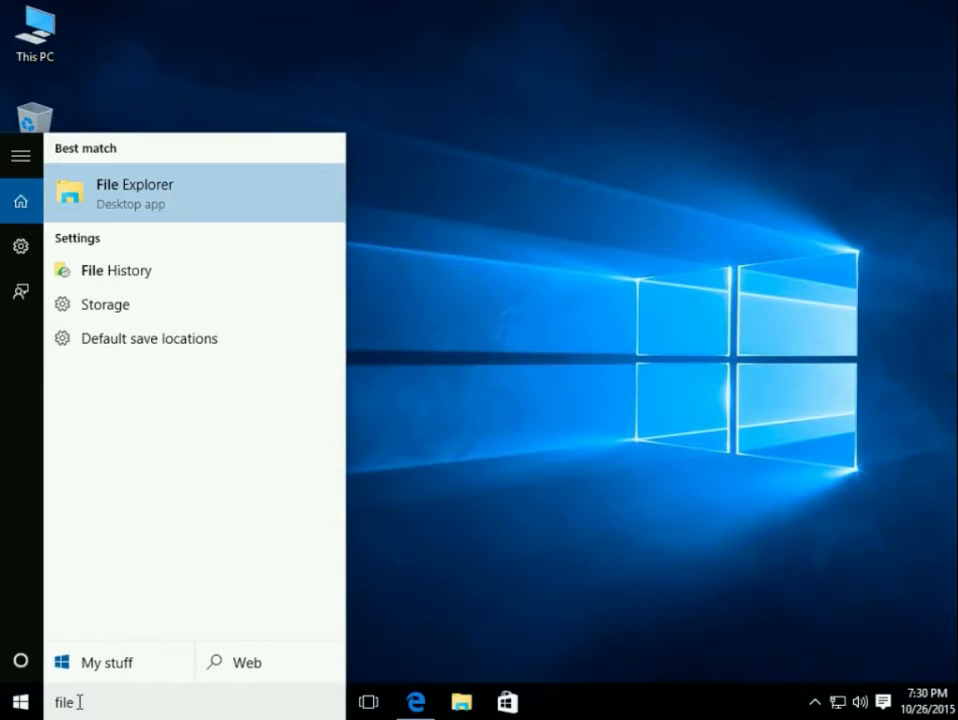
pyautogui.write(' h')
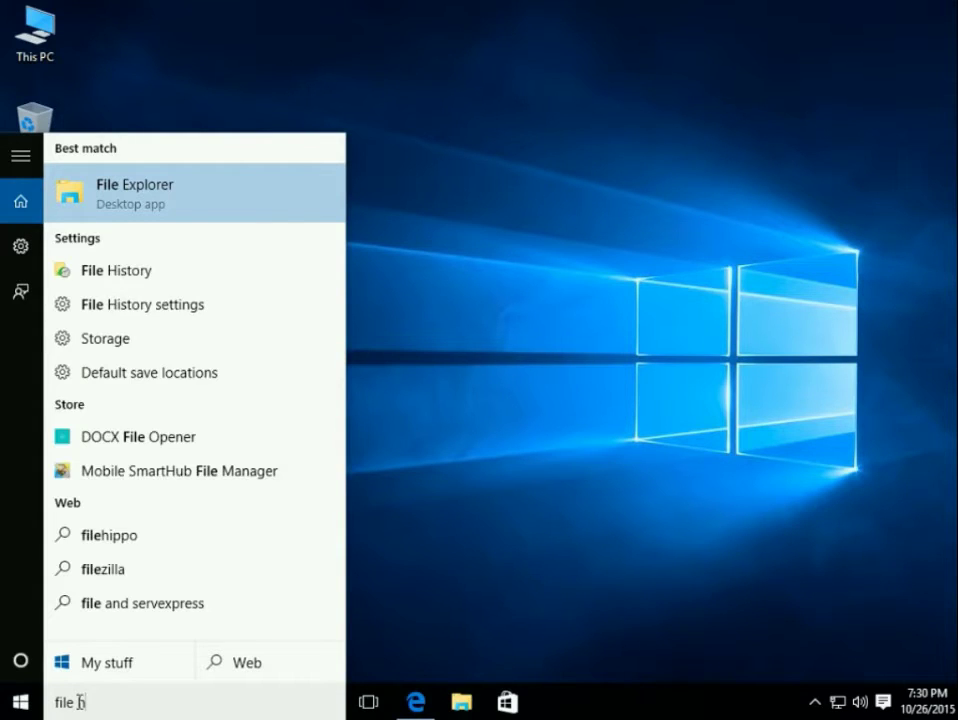
pyautogui.write('is')
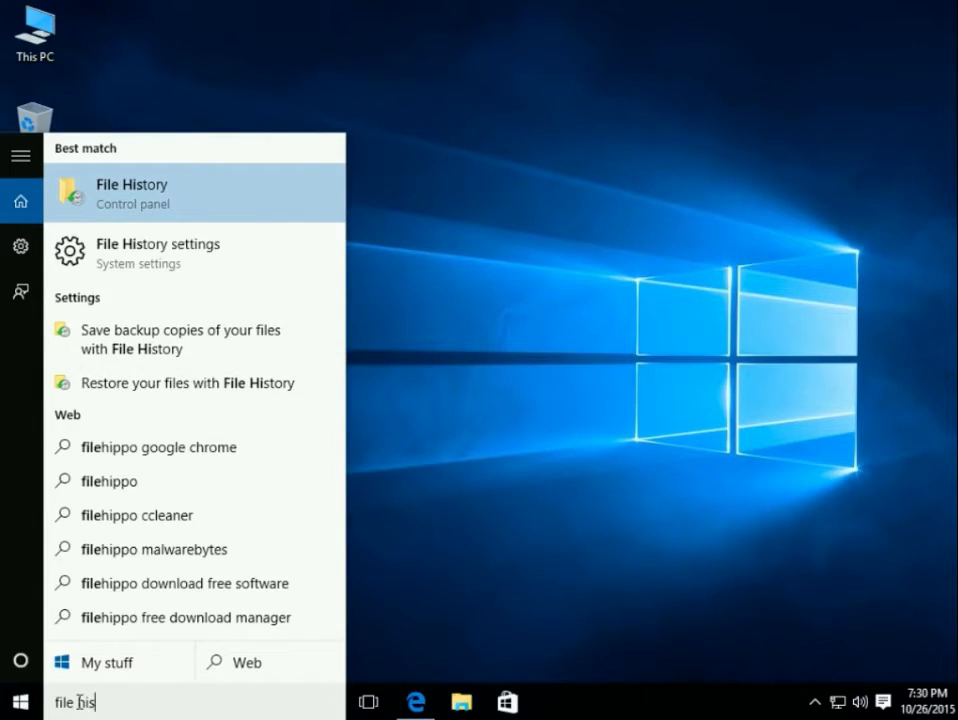
pyautogui.write('tory')
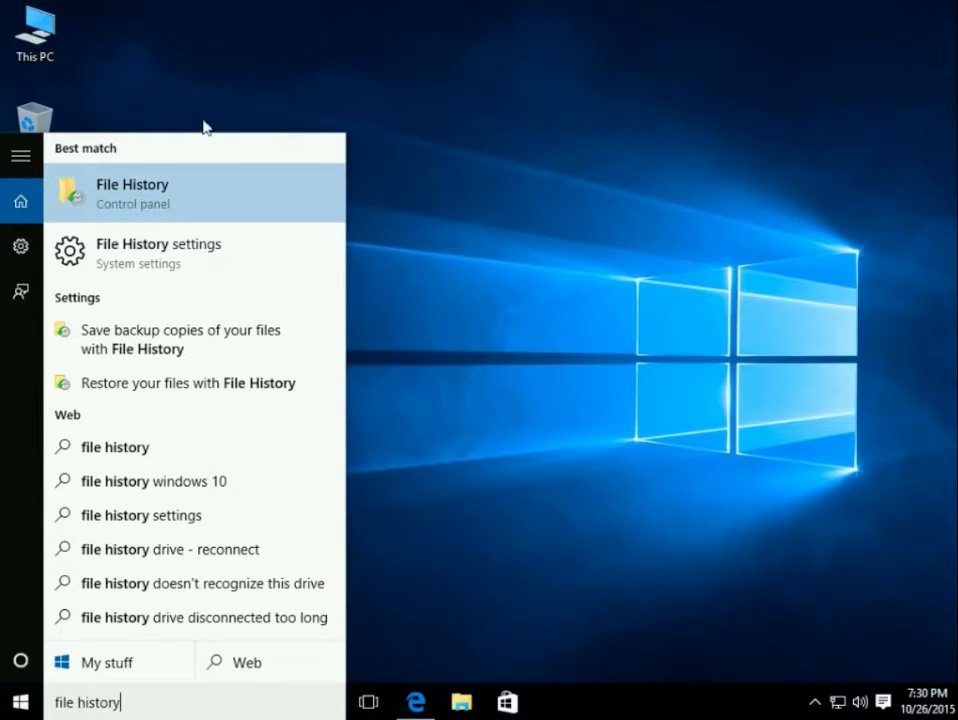
pyautogui.click(130, 200)
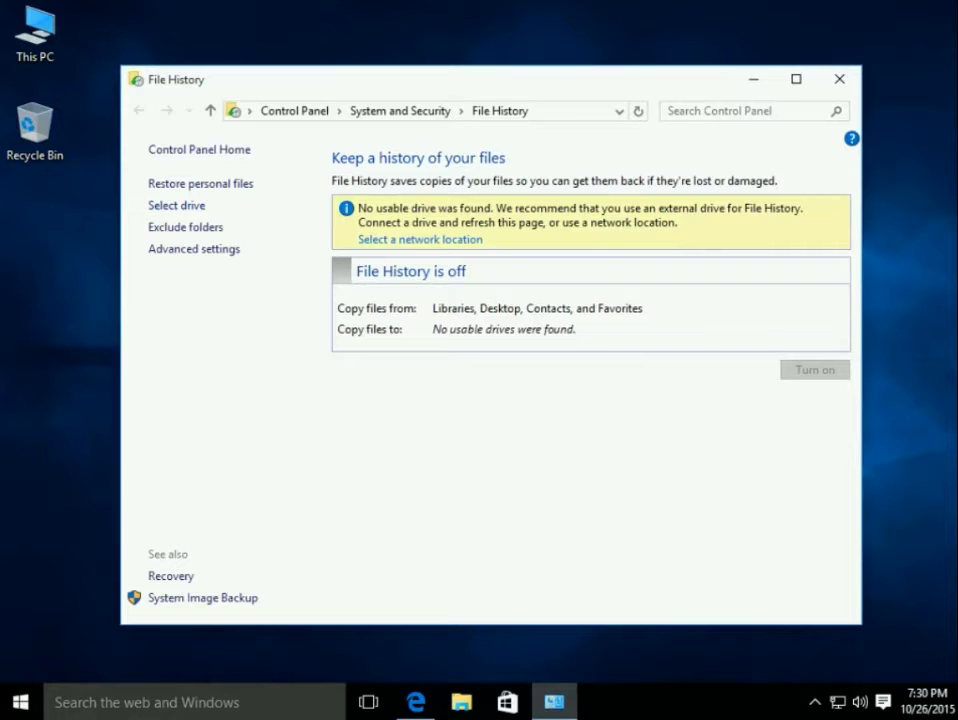
# Go to System Image Backup from File History and start creating a system image.
pyautogui.click(200, 600)
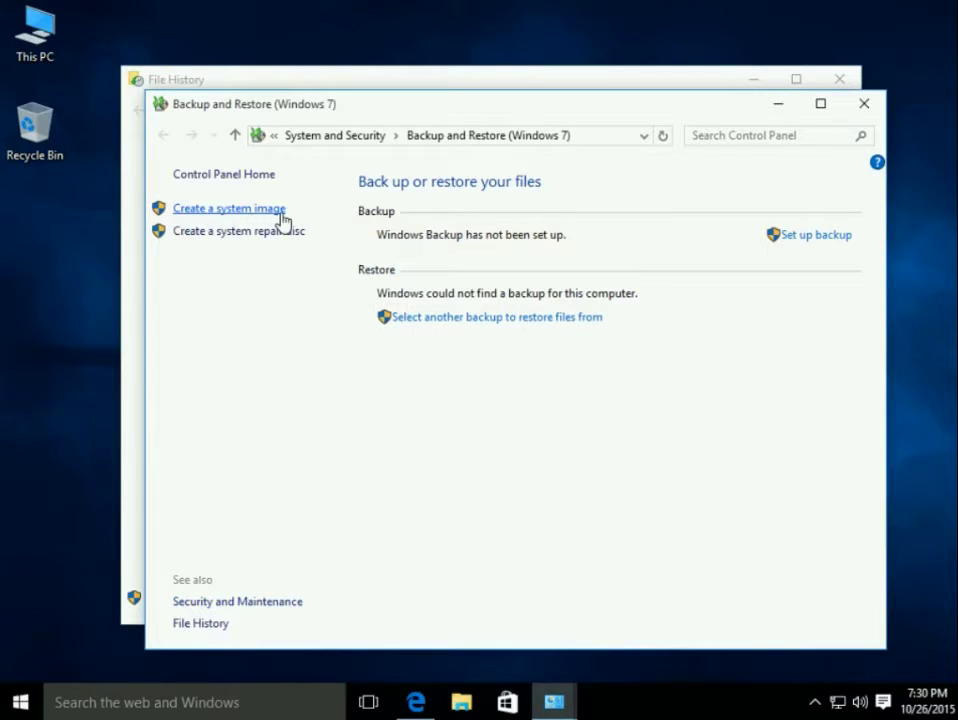
pyautogui.click(230, 210)
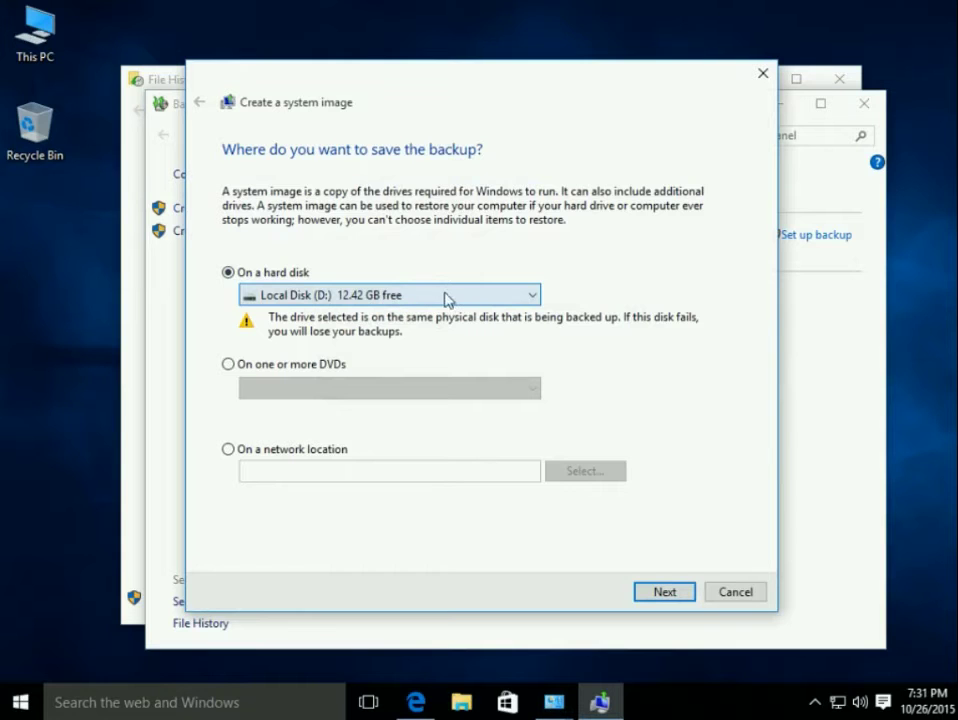
# Check the free space on Local Disk (D:) in This PC, then close that window.
pyautogui.click(42, 24)
pyautogui.doubleClick(42, 24)
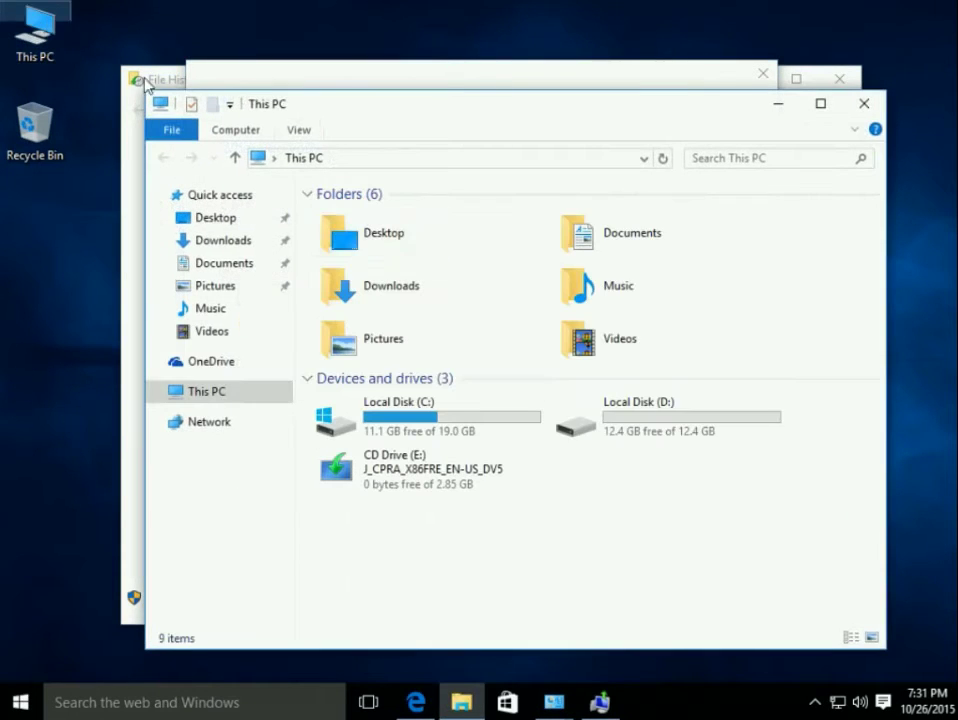
pyautogui.click(640, 420)
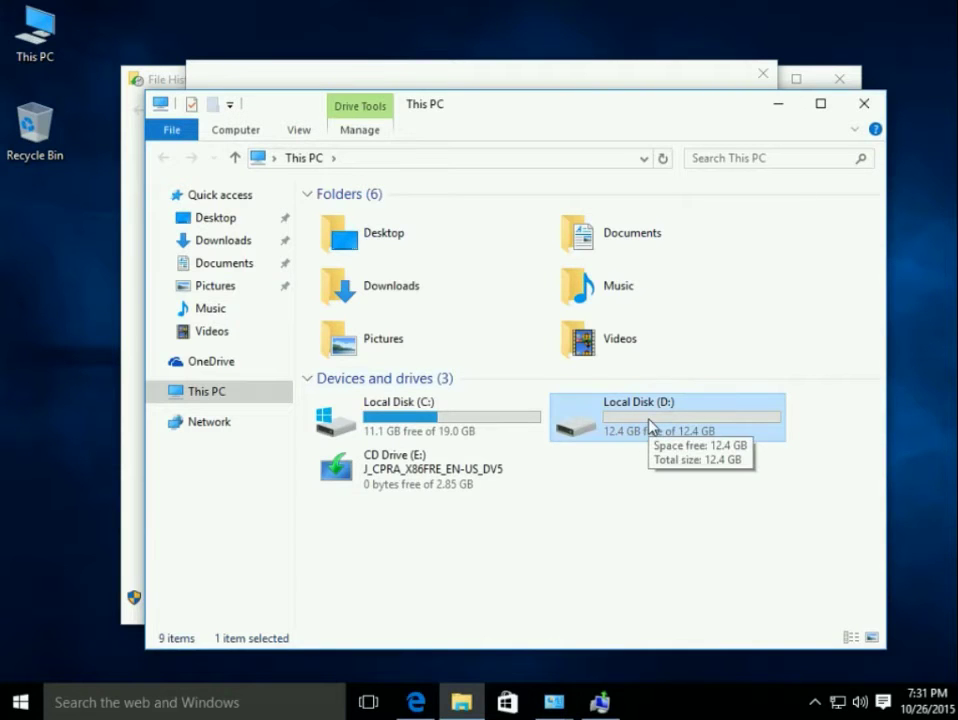
pyautogui.click(866, 105)
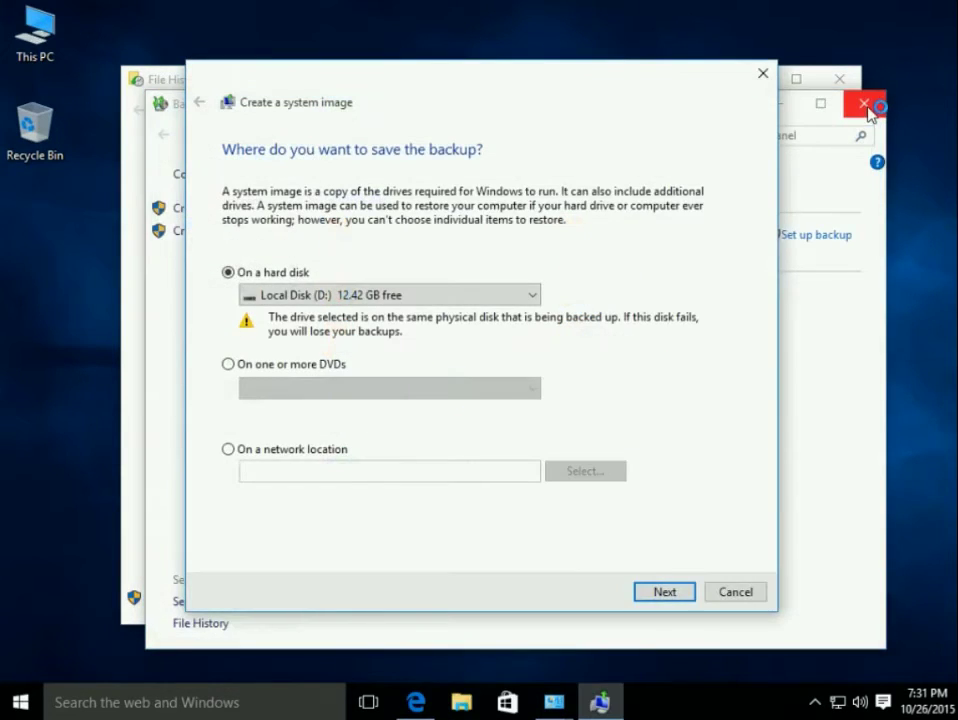
# Choose Local Disk (D:) as the hard disk for the system image, accept the backup settings and start the backup.
pyautogui.click(435, 296)
pyautogui.click(435, 297)
pyautogui.click(430, 298)
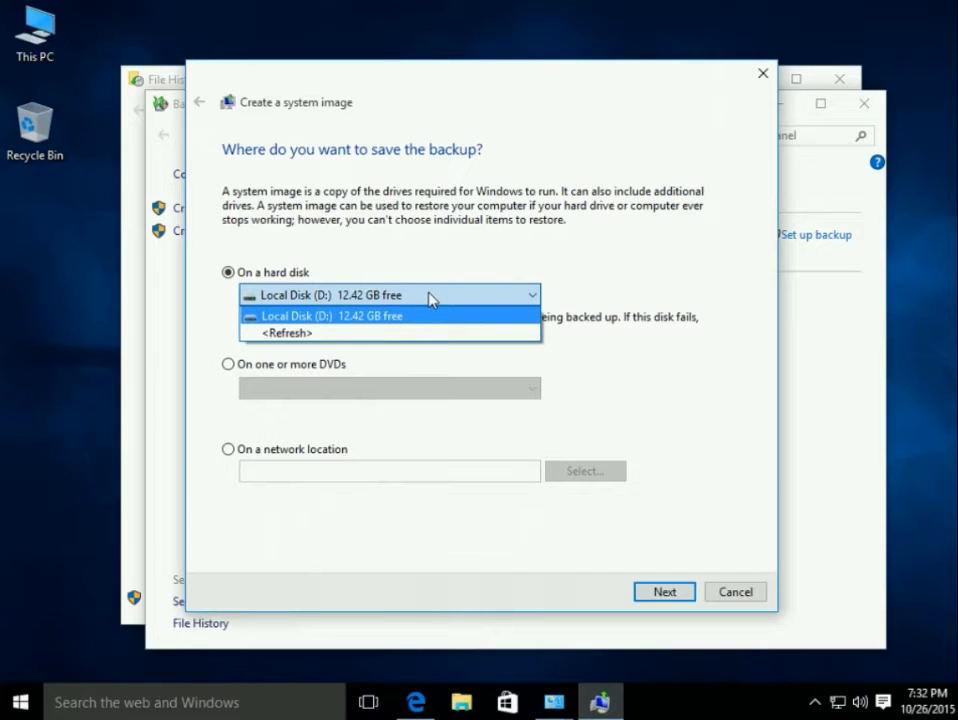
pyautogui.click(636, 396)
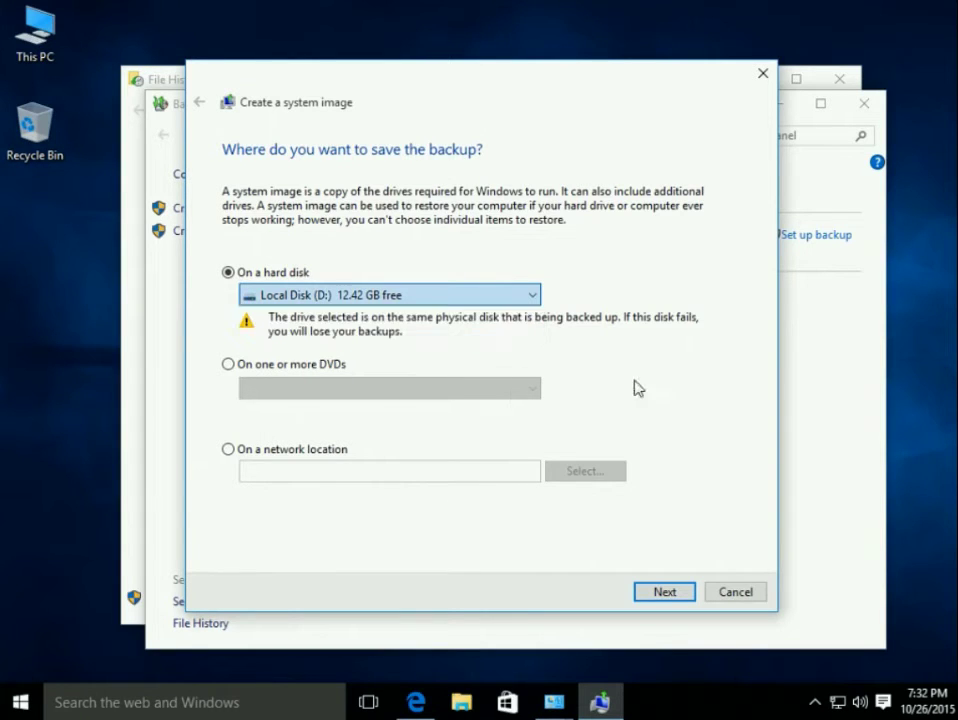
pyautogui.click(391, 295)
pyautogui.click(352, 320)
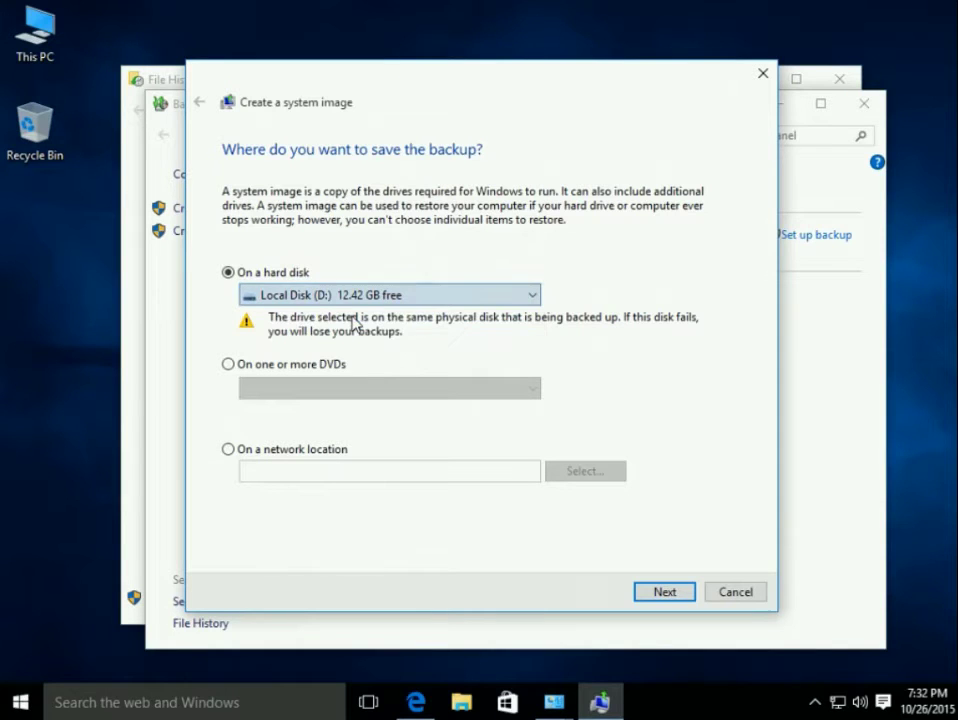
pyautogui.click(471, 297)
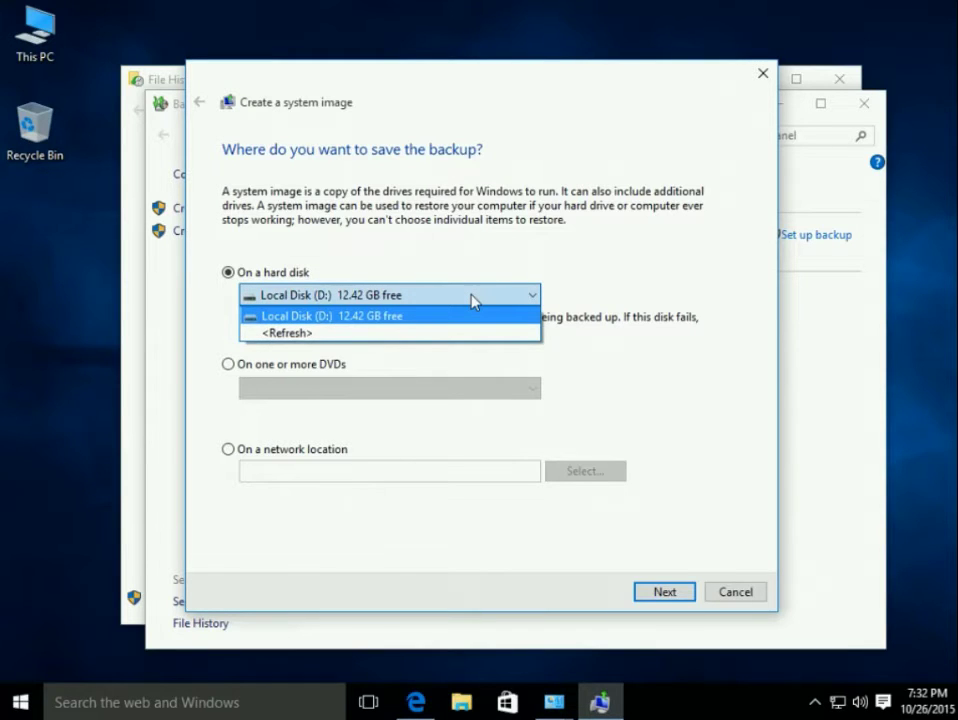
pyautogui.click(474, 298)
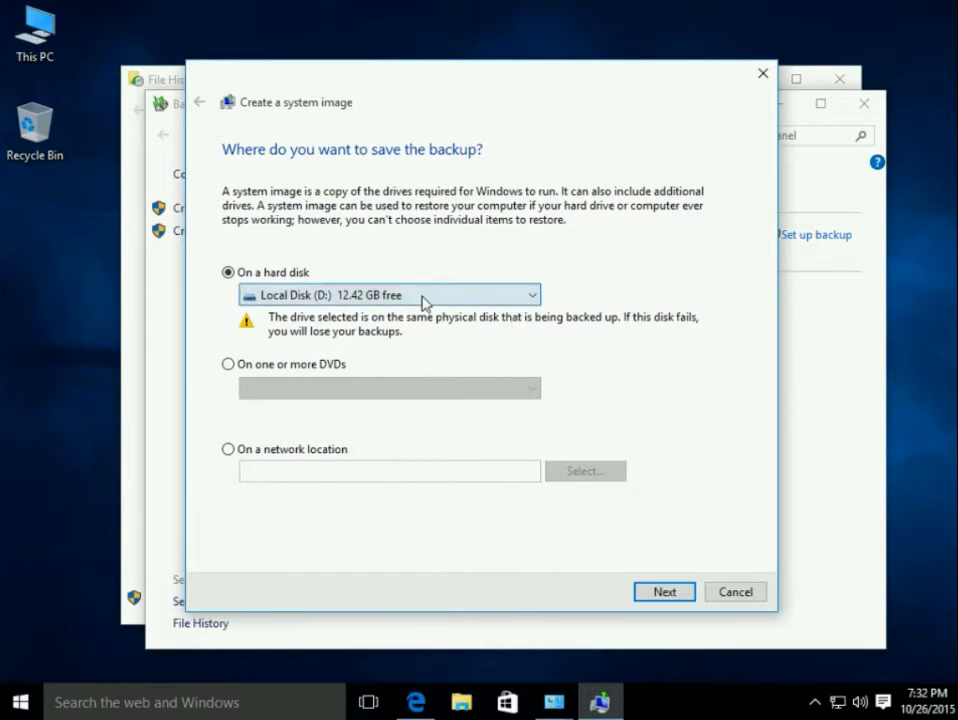
pyautogui.click(531, 296)
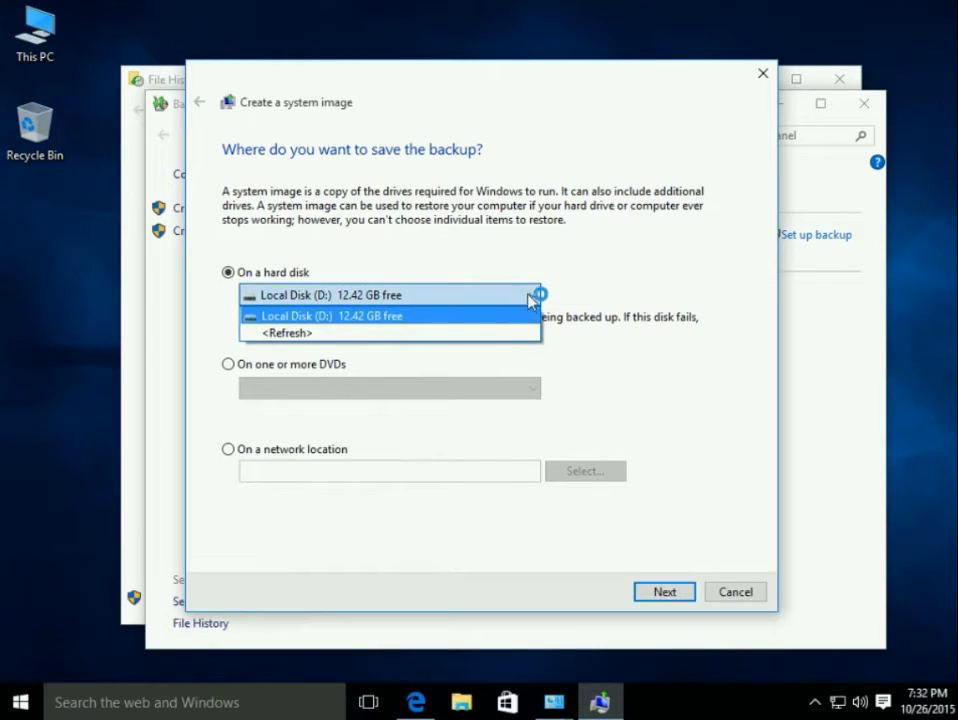
pyautogui.click(404, 318)
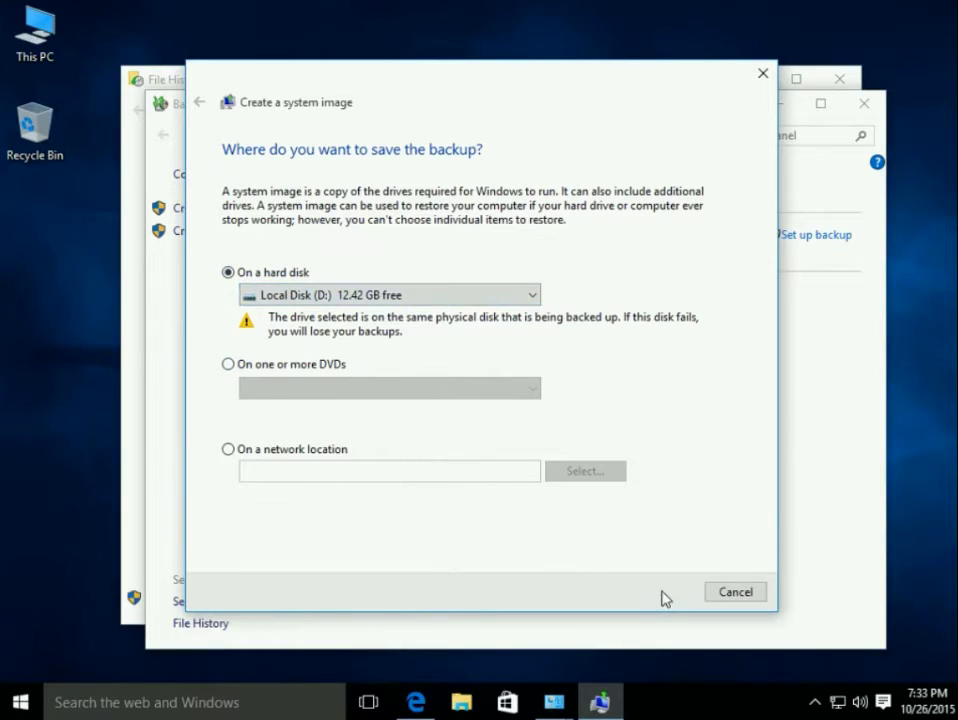
pyautogui.click(663, 595)
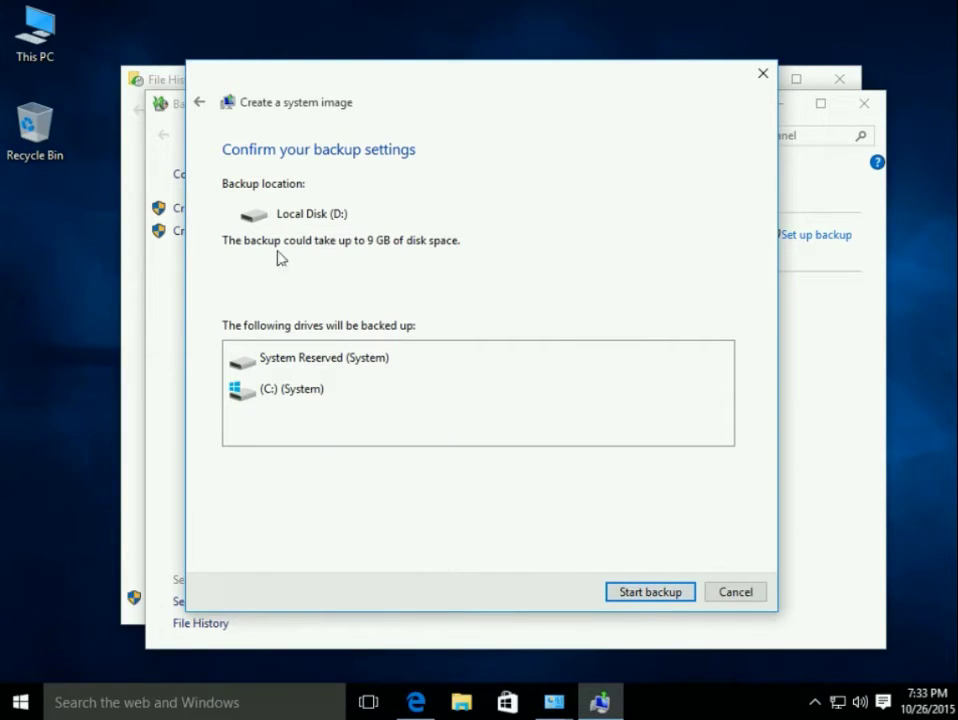
pyautogui.click(657, 594)
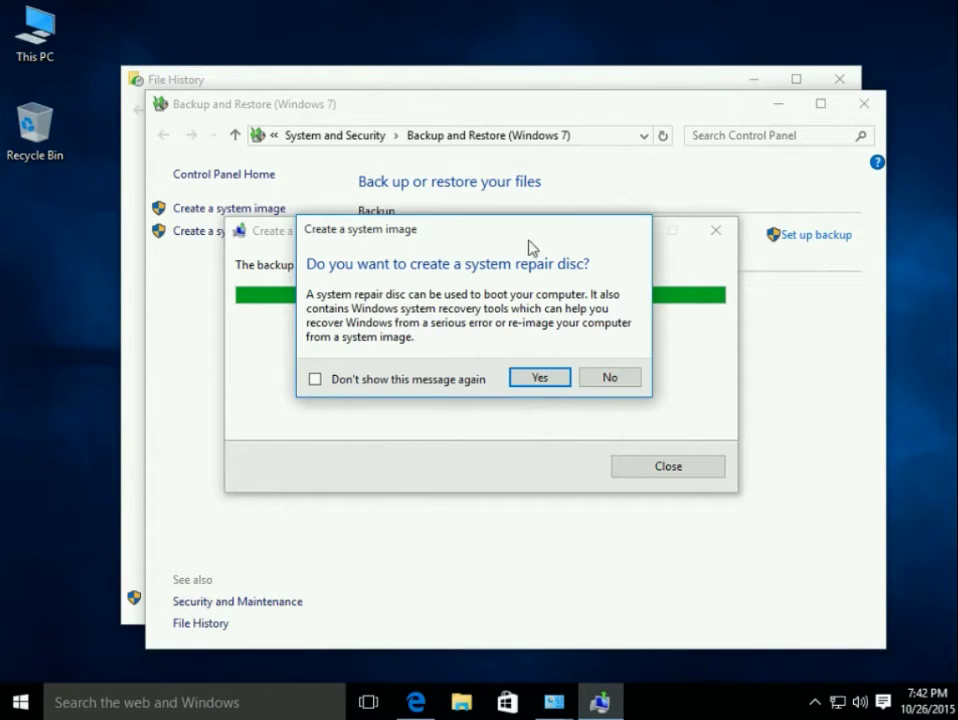
# Try to create a system repair disc when offered, then cancel the disc creation.
pyautogui.moveTo(524, 242); pyautogui.dragTo(508, 226)
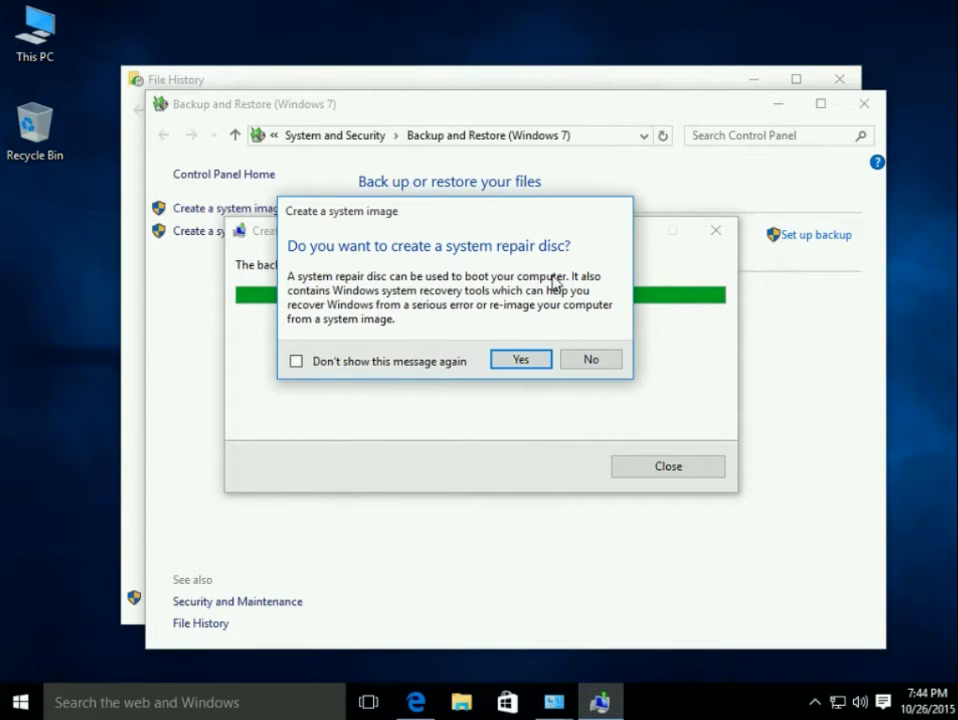
pyautogui.click(530, 362)
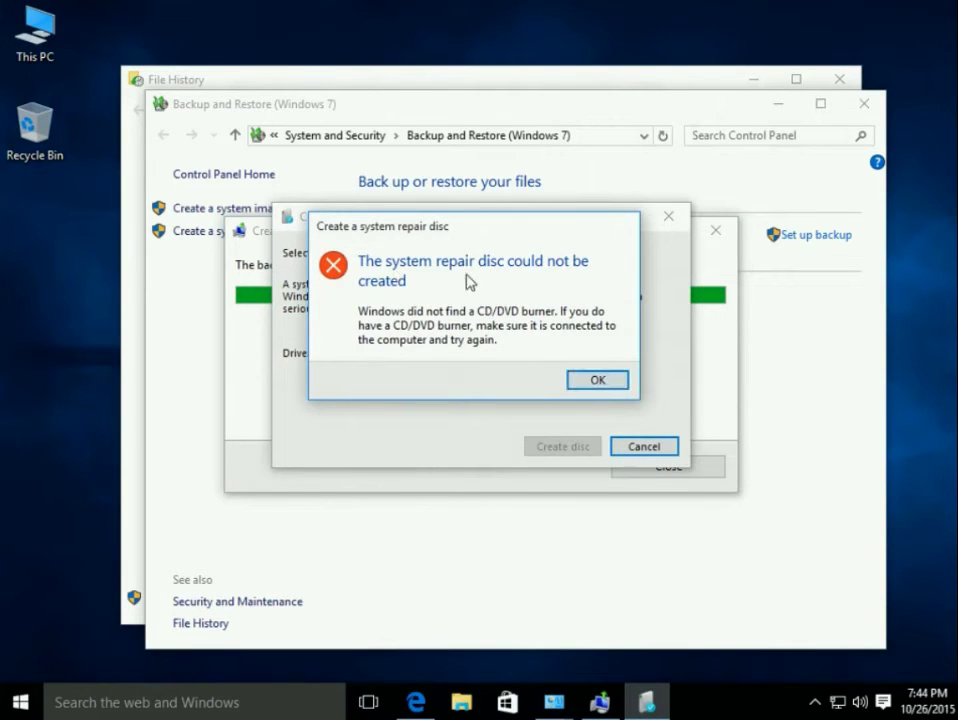
pyautogui.click(600, 380)
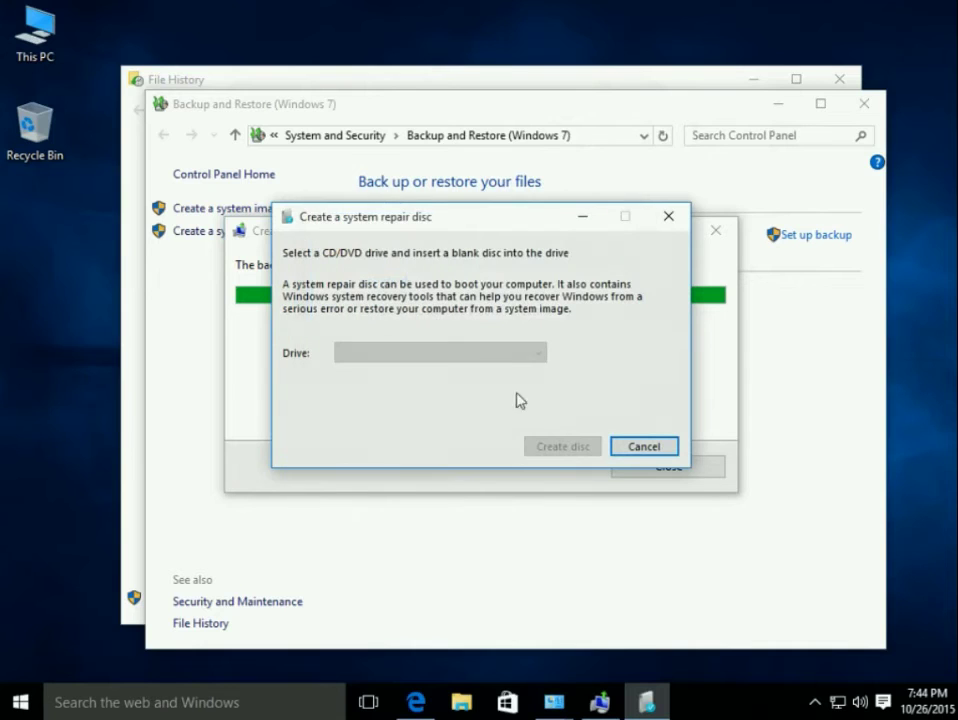
pyautogui.click(644, 447)
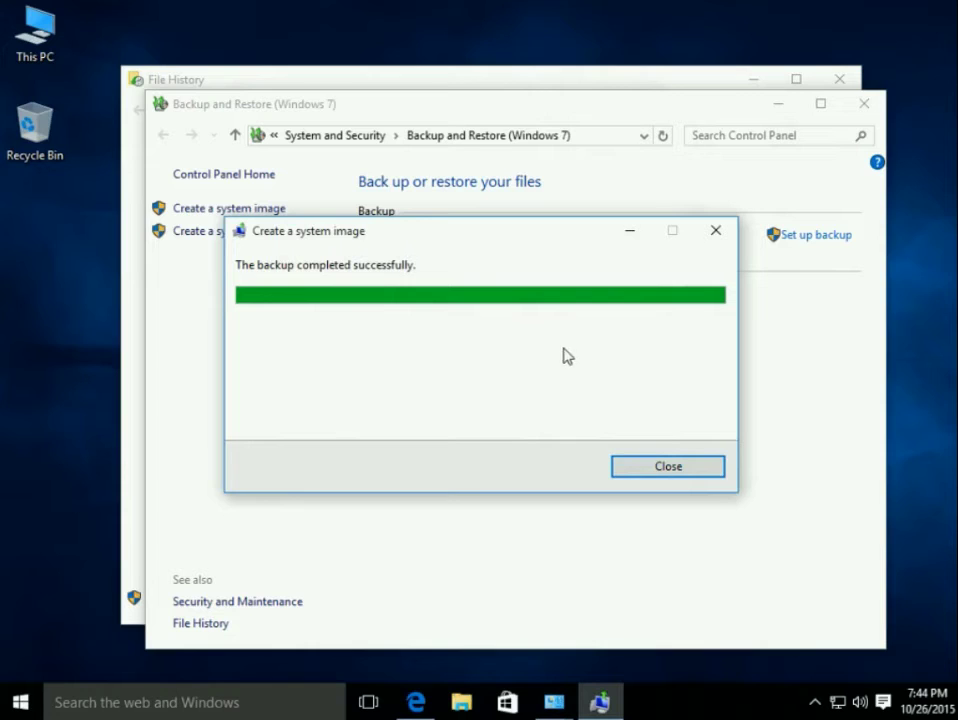
# Close the completed system image dialog and the Backup and Restore and File History windows.
pyautogui.click(659, 468)
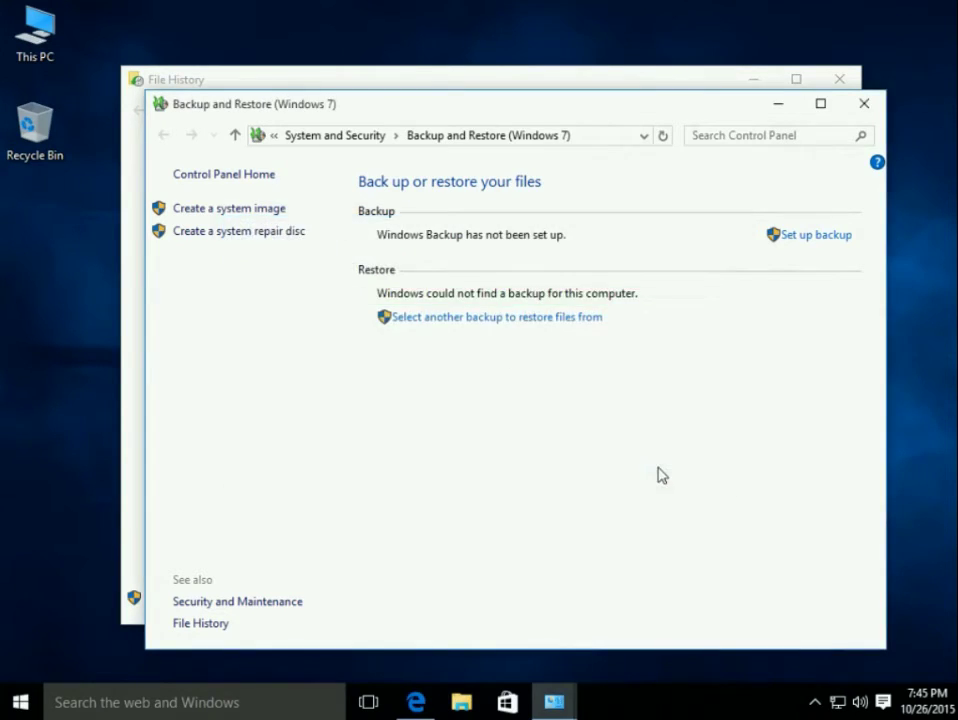
pyautogui.click(864, 102)
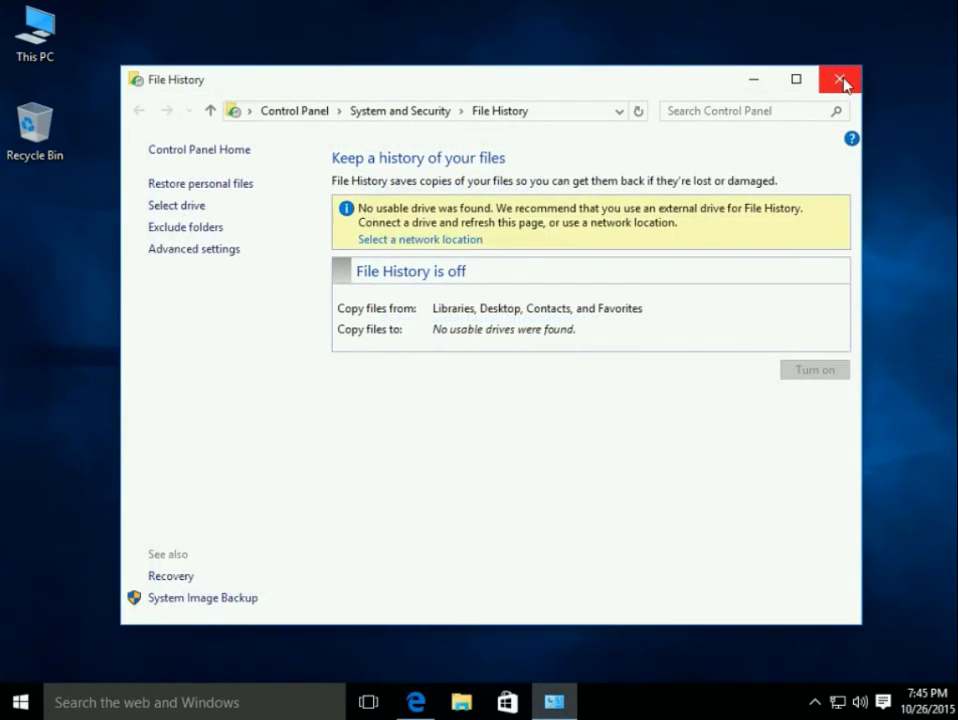
pyautogui.click(840, 80)
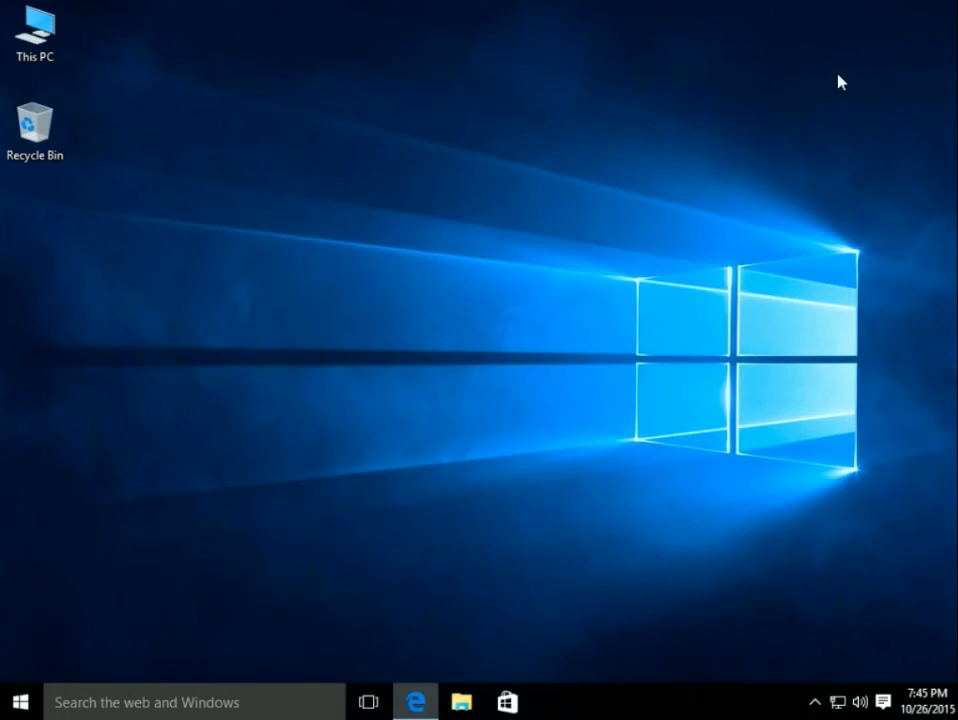
# Examine the used space on Local Disk (D:) in This PC after the backup, then close the window.
pyautogui.doubleClick(57, 44)
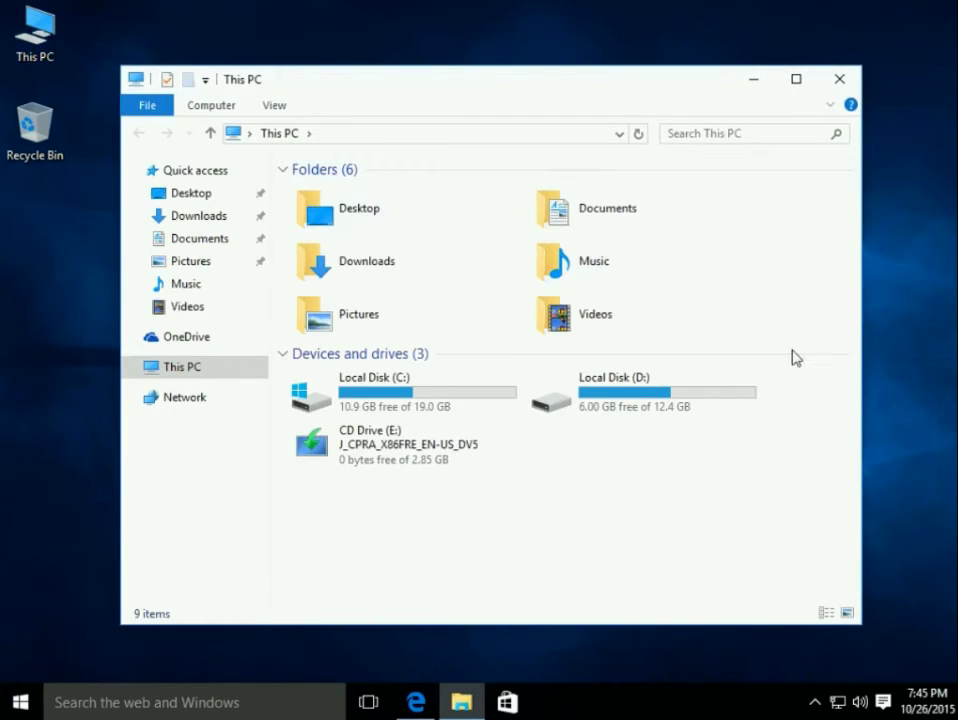
pyautogui.moveTo(618, 406)
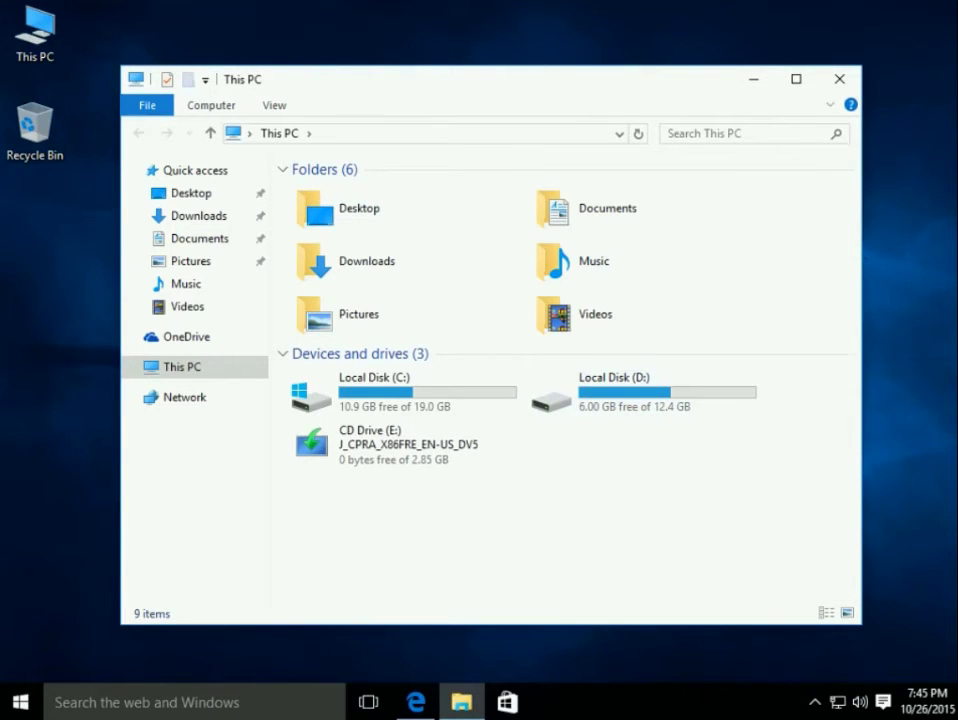
pyautogui.click(838, 82)
pyautogui.rightClick(642, 147)
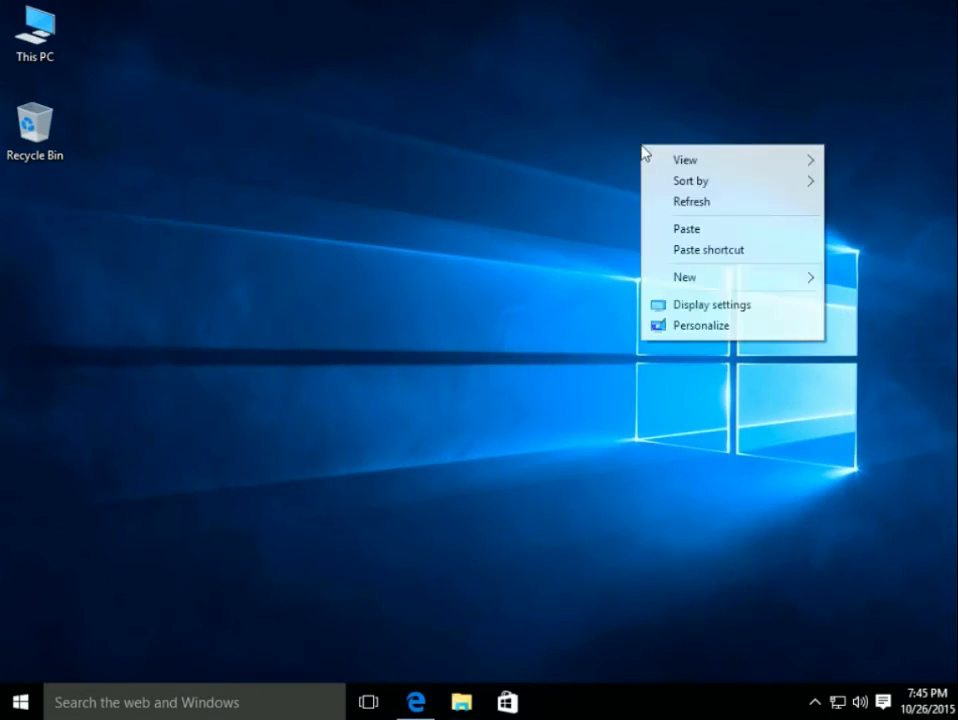
pyautogui.click(710, 203)
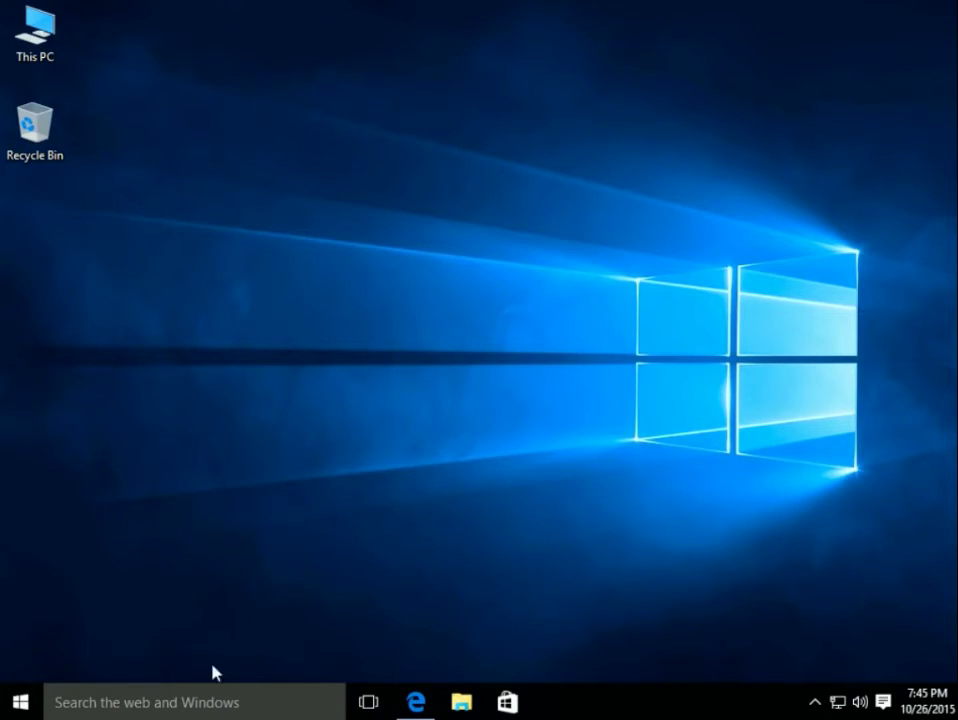
# Restart the computer, boot from the Windows installation disc and accept the English (United States) language and US keyboard settings.
pyautogui.click(22, 707)
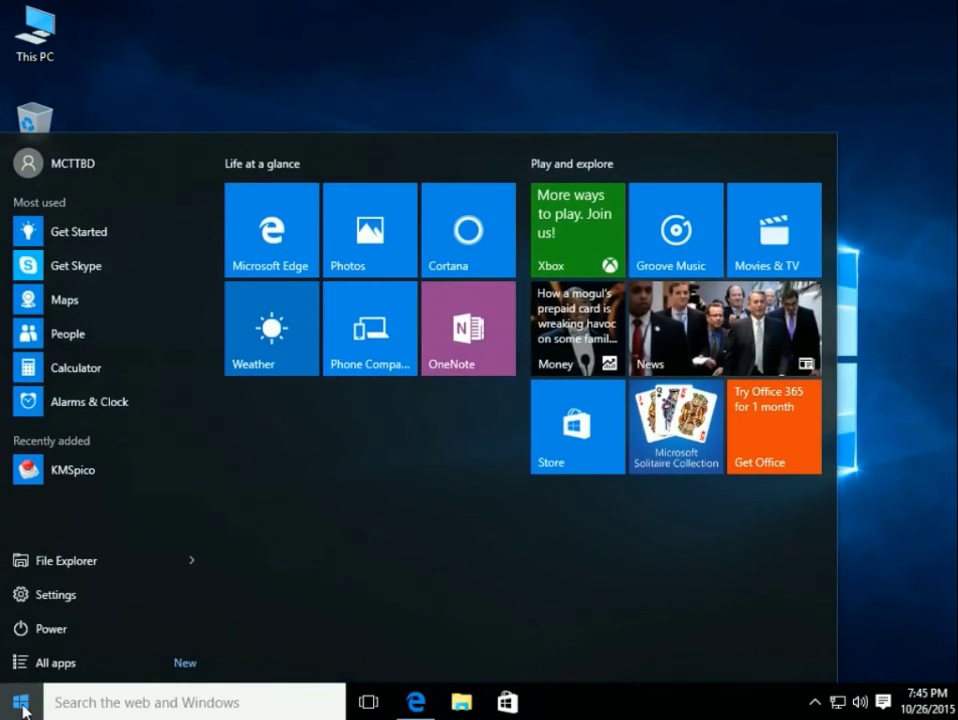
pyautogui.click(57, 630)
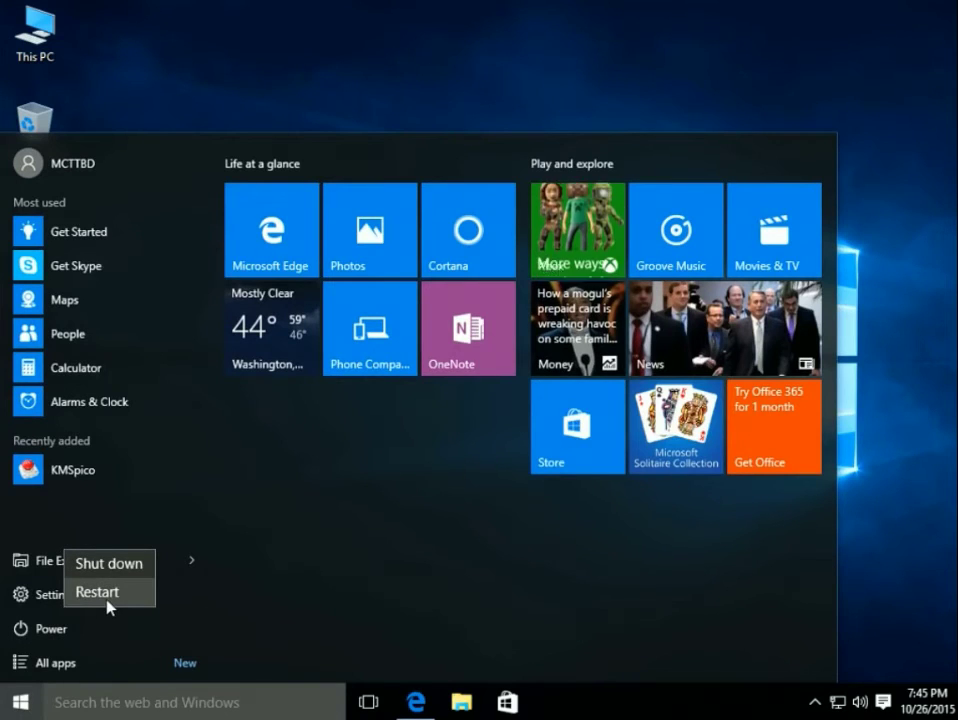
pyautogui.click(108, 600)
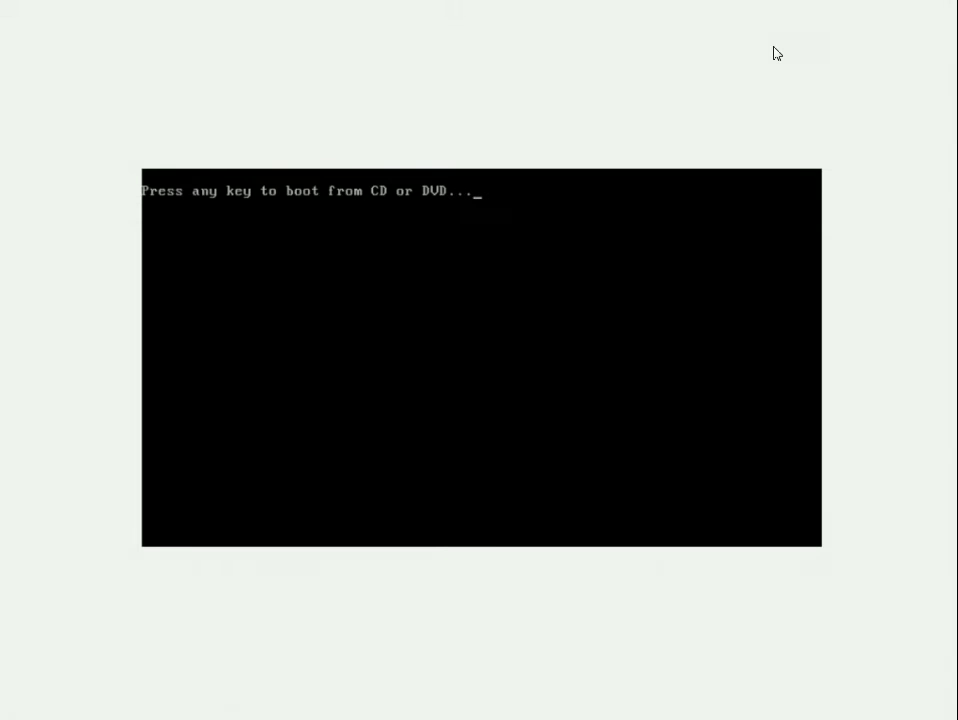
pyautogui.press('Return')
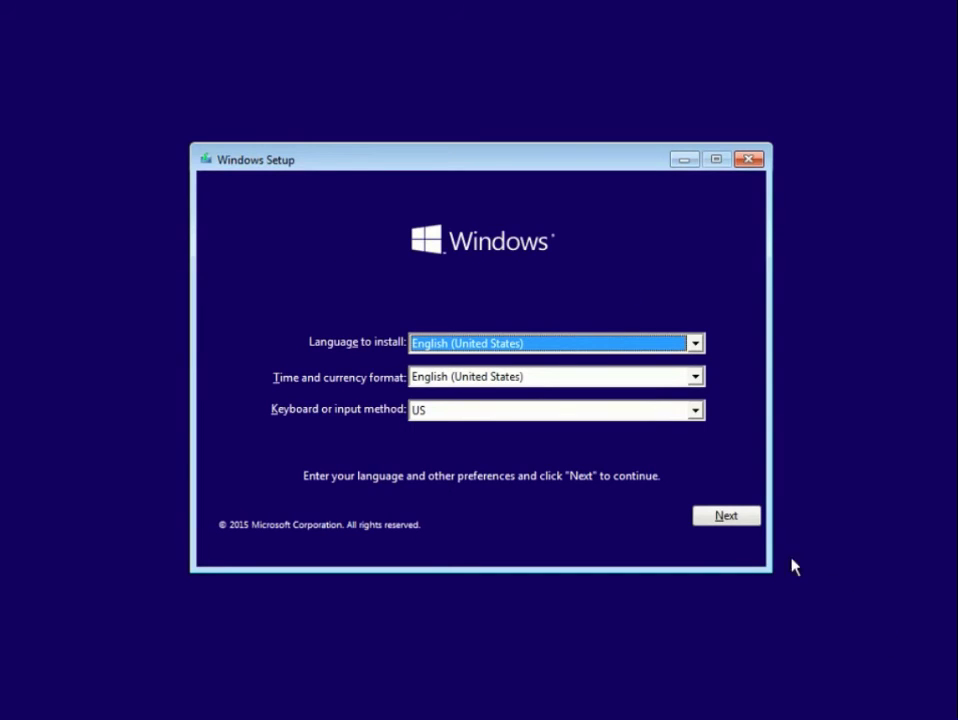
pyautogui.click(740, 521)
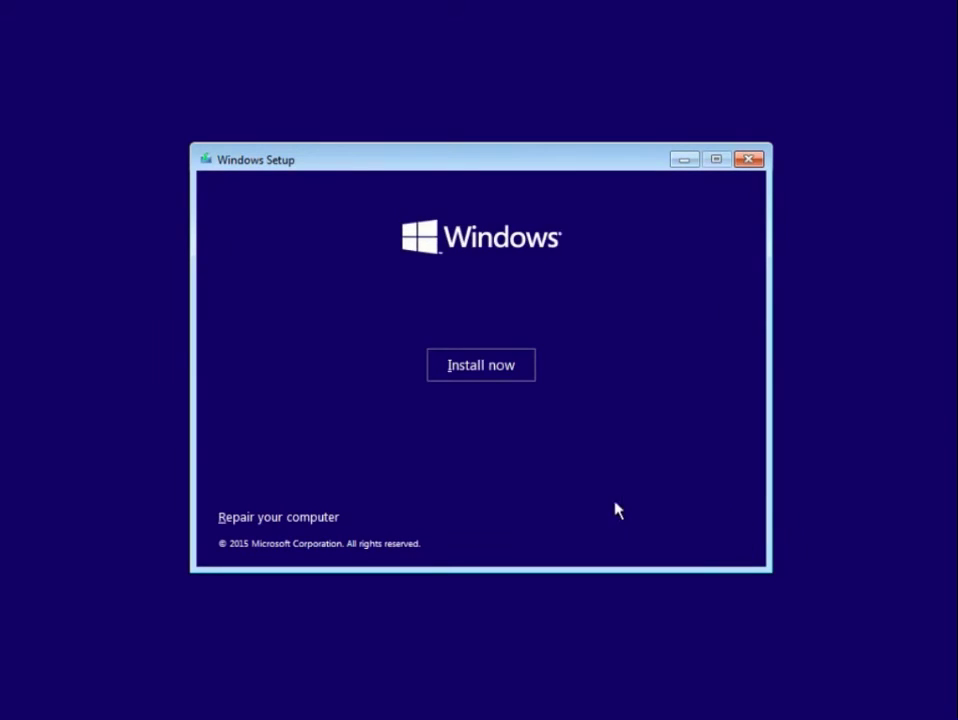
# Open System Image Recovery from the computer repair troubleshooting options, with Windows 10 as the target operating system.
pyautogui.click(305, 518)
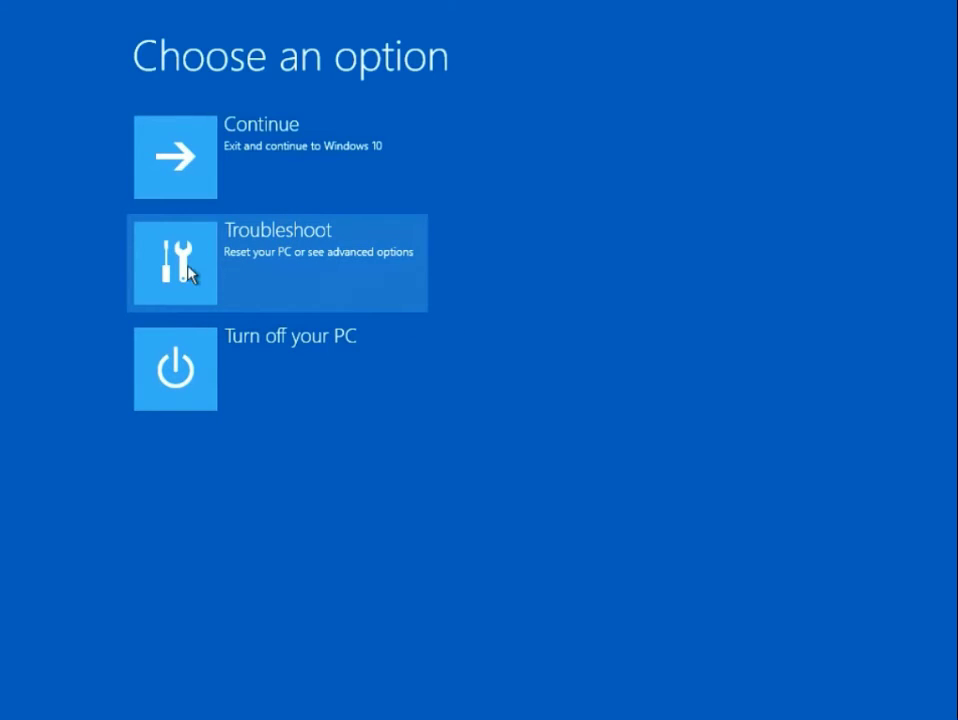
pyautogui.click(184, 272)
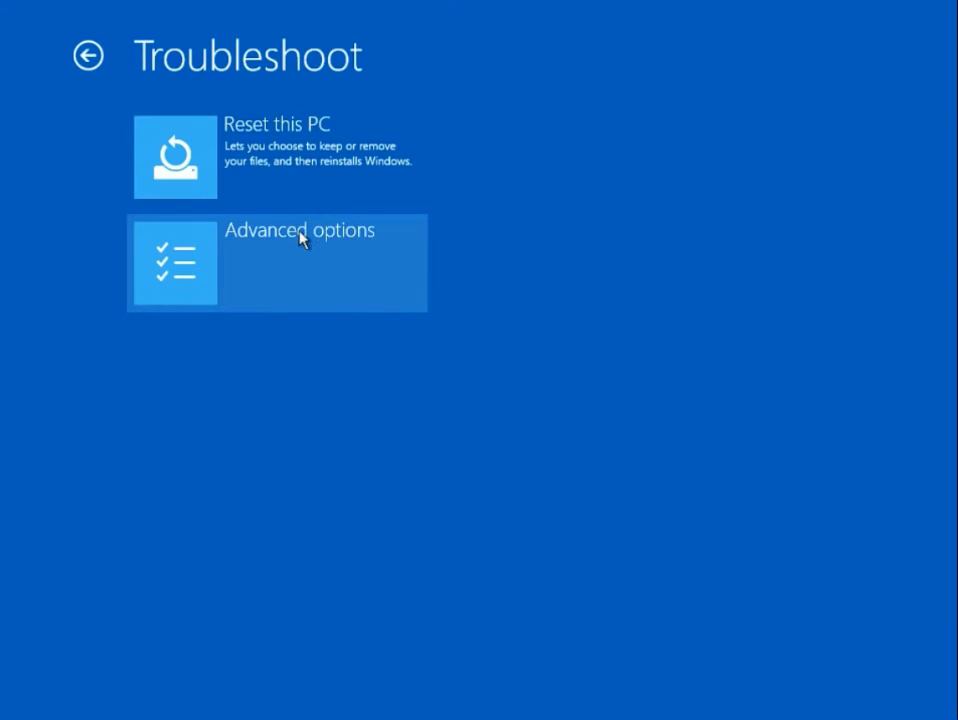
pyautogui.click(177, 272)
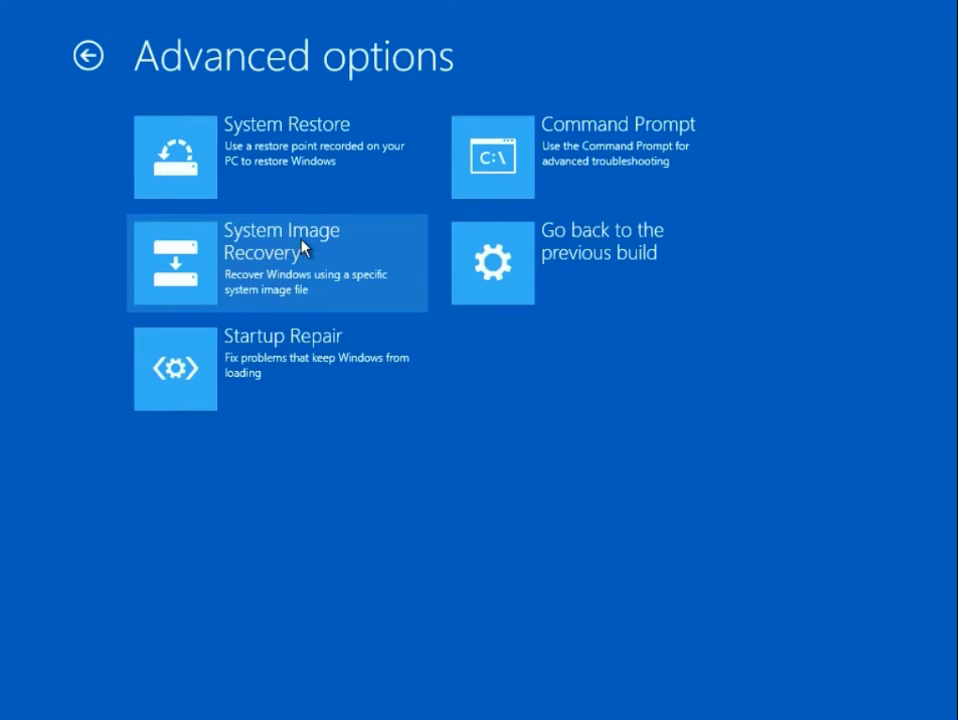
pyautogui.click(196, 262)
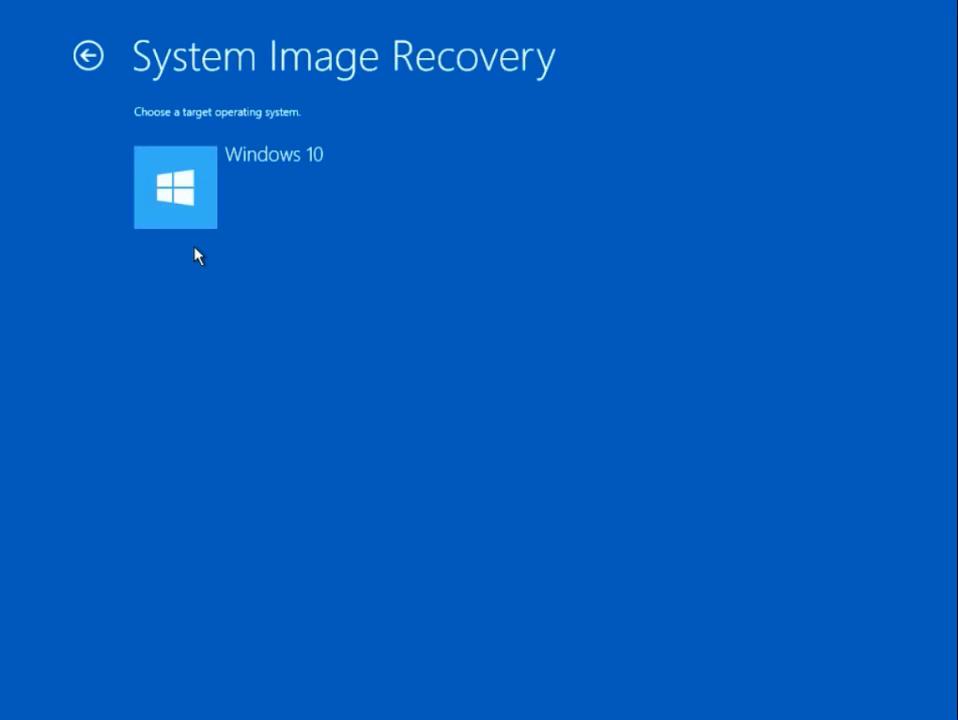
pyautogui.click(173, 199)
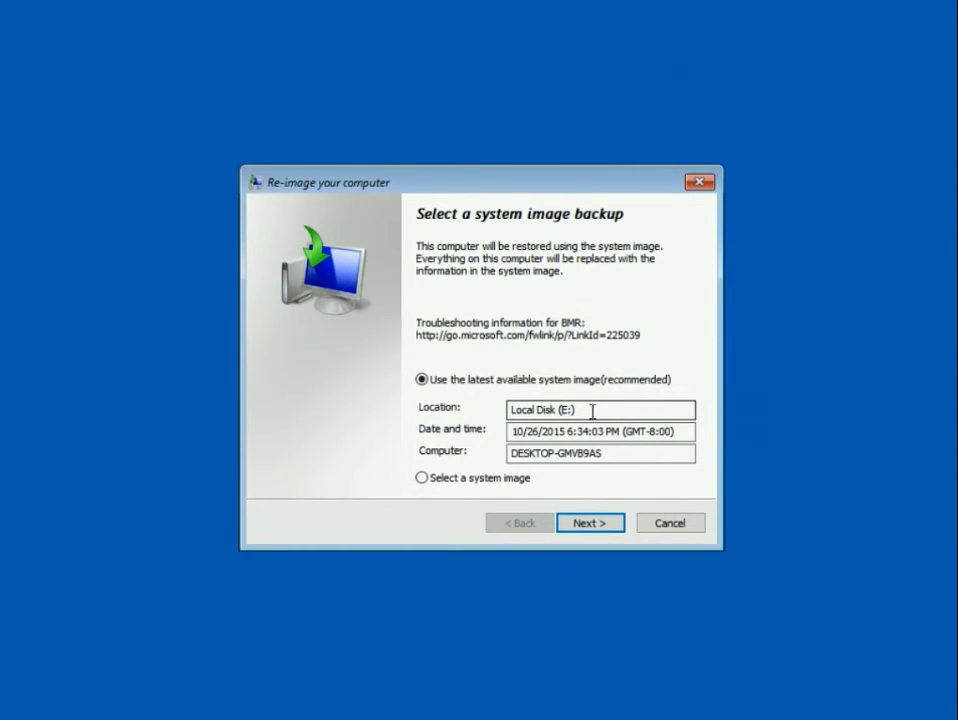
pyautogui.click(421, 478)
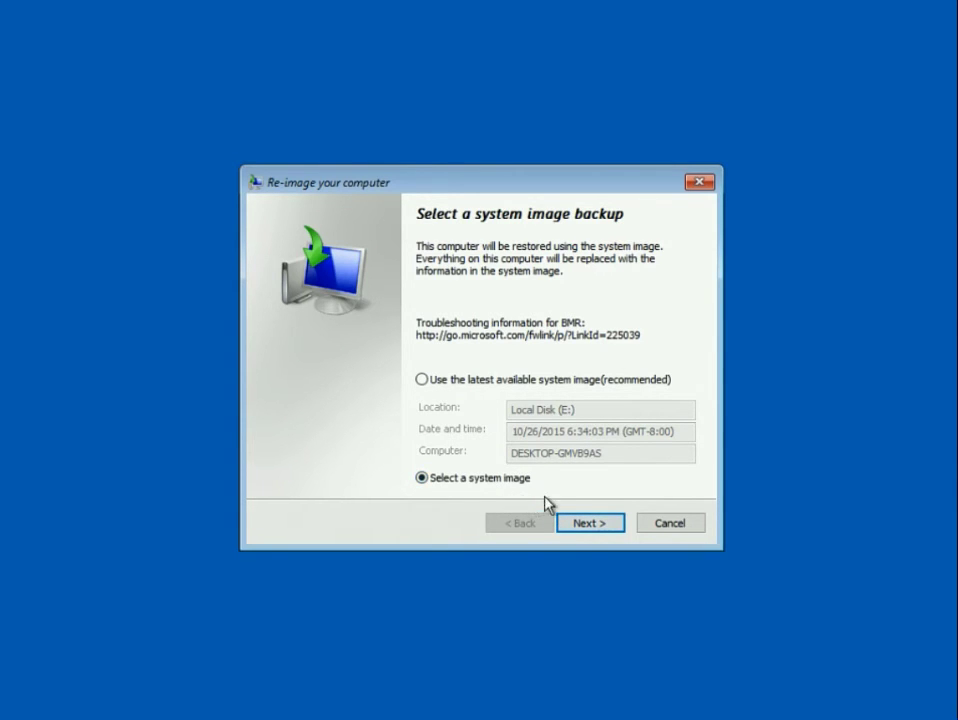
pyautogui.click(591, 531)
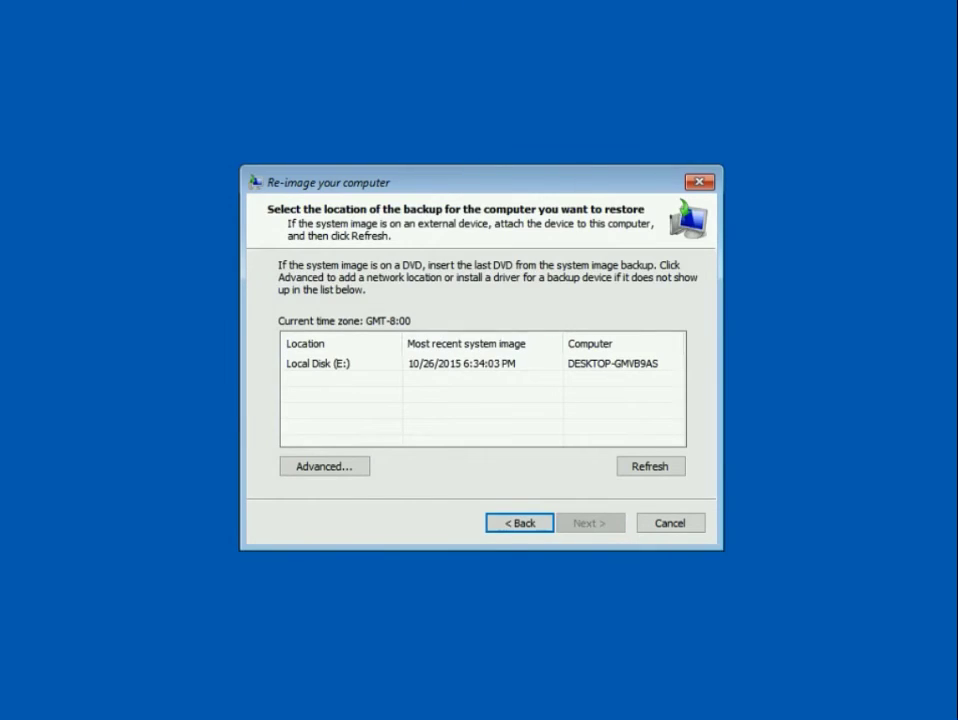
pyautogui.click(333, 373)
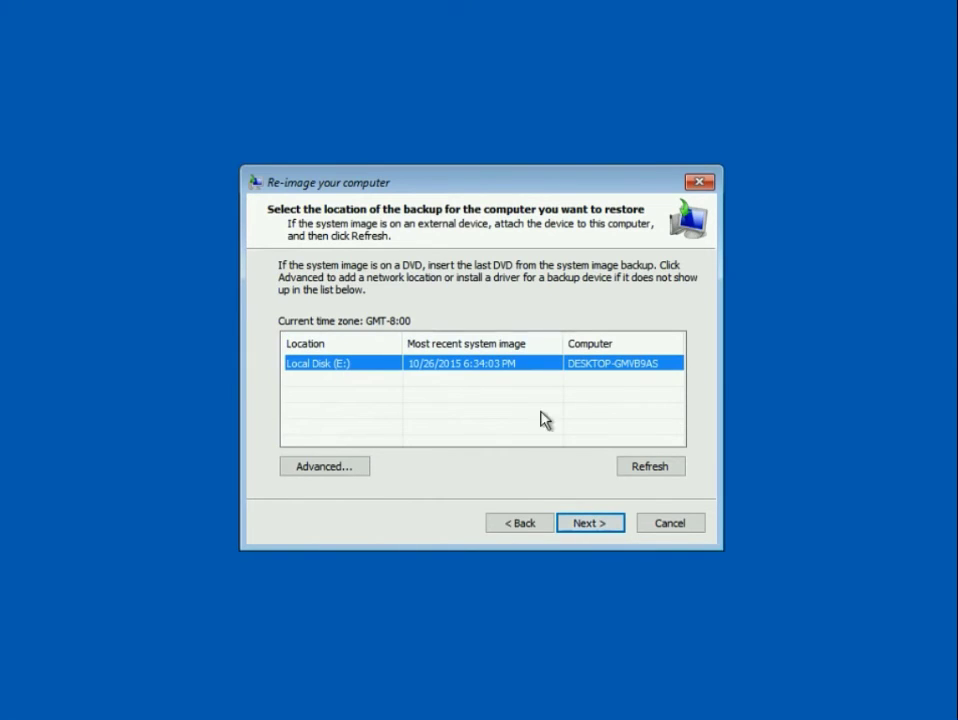
pyautogui.click(586, 522)
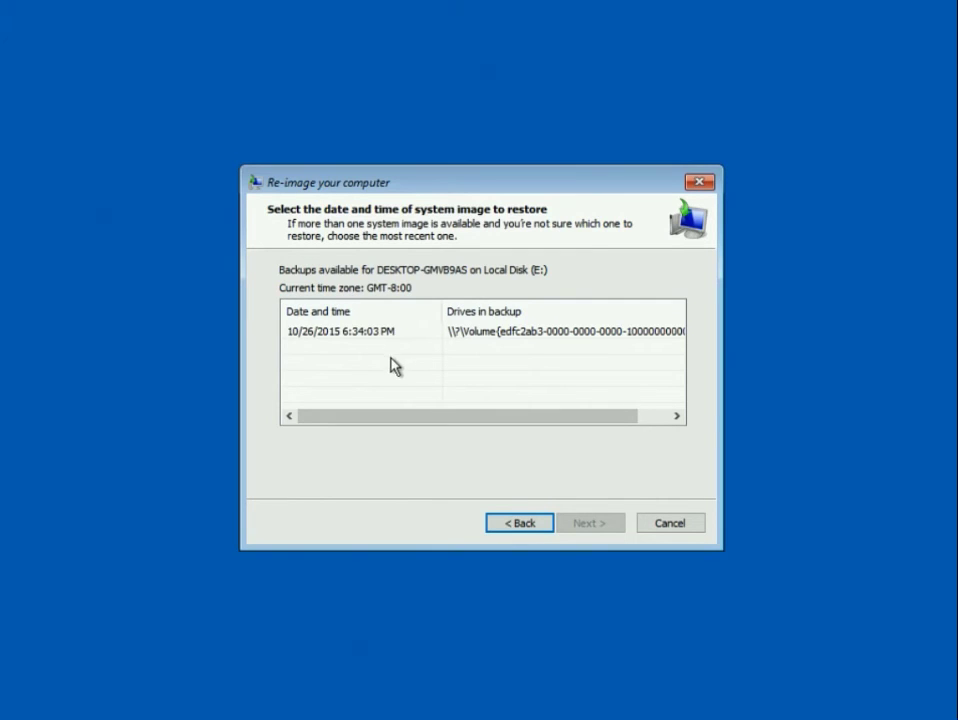
pyautogui.click(373, 334)
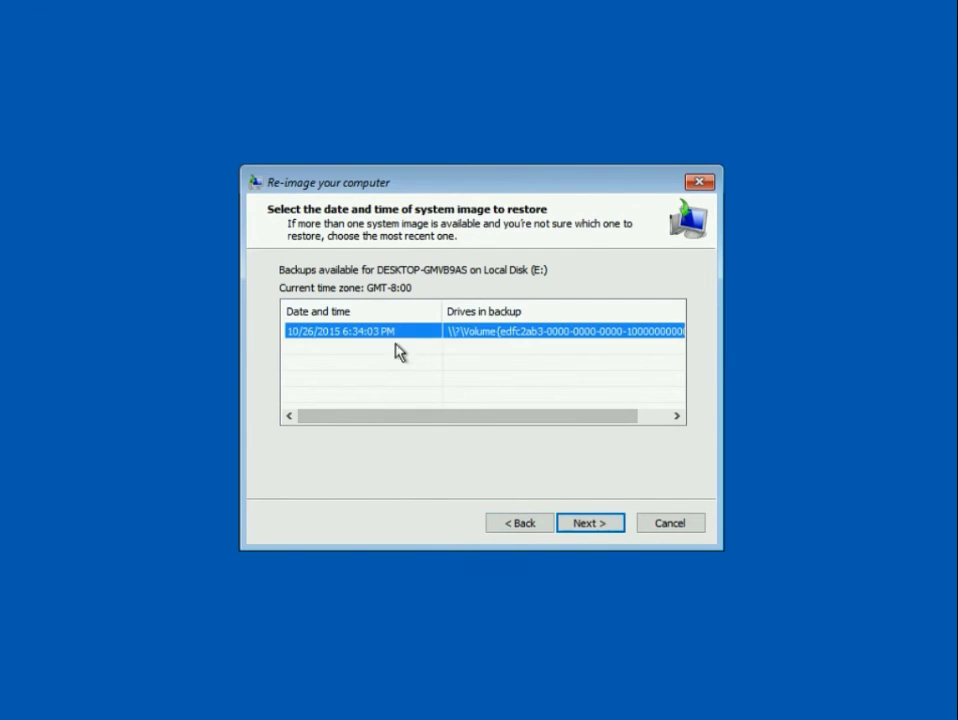
pyautogui.click(587, 525)
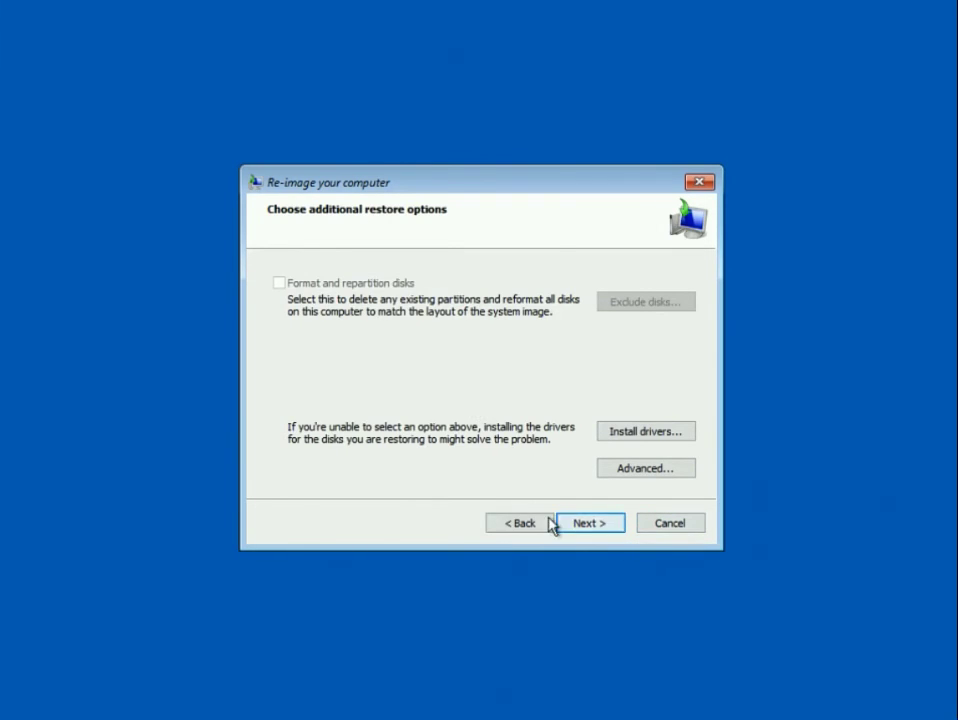
pyautogui.click(591, 523)
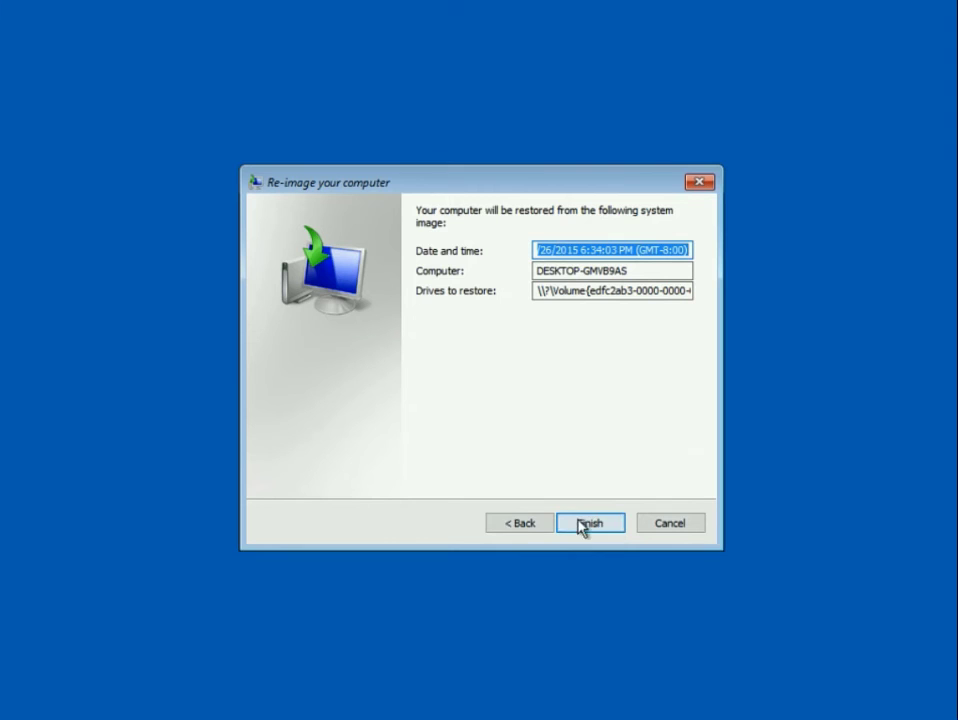
pyautogui.click(532, 521)
pyautogui.click(532, 521)
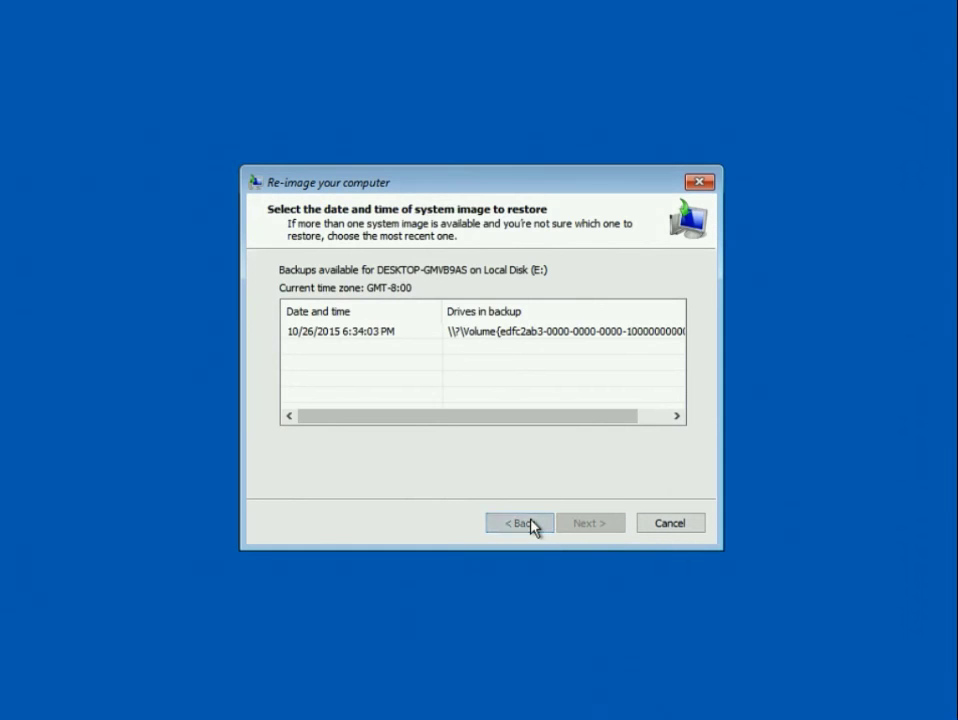
pyautogui.click(532, 521)
pyautogui.click(532, 524)
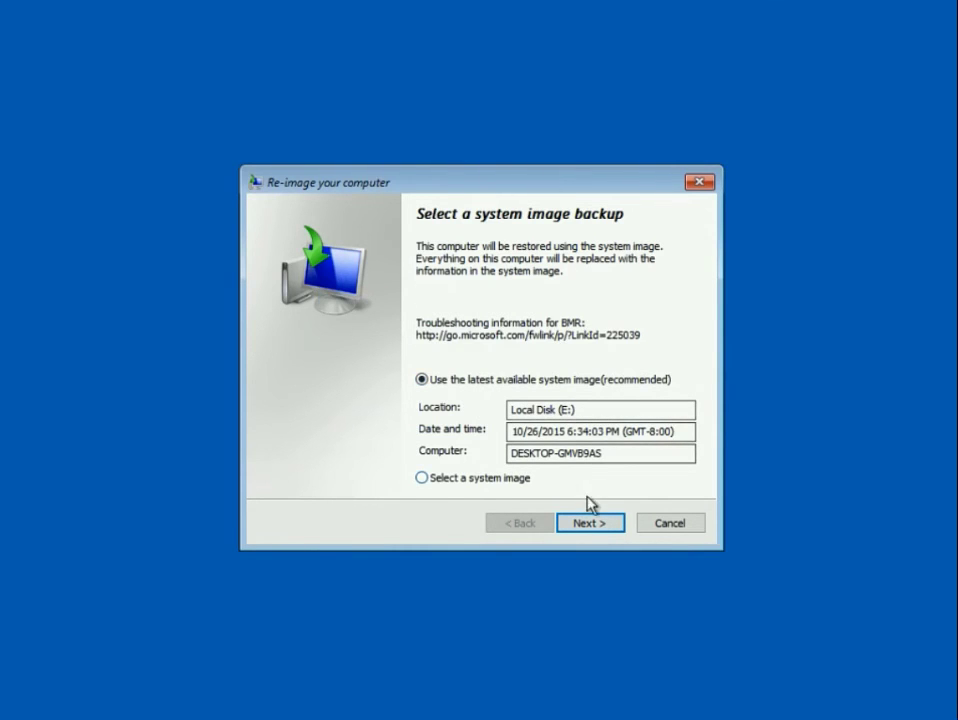
# Restore the computer from the latest available system image with the default restore options, confirming replacement of all data on the drives.
pyautogui.click(604, 525)
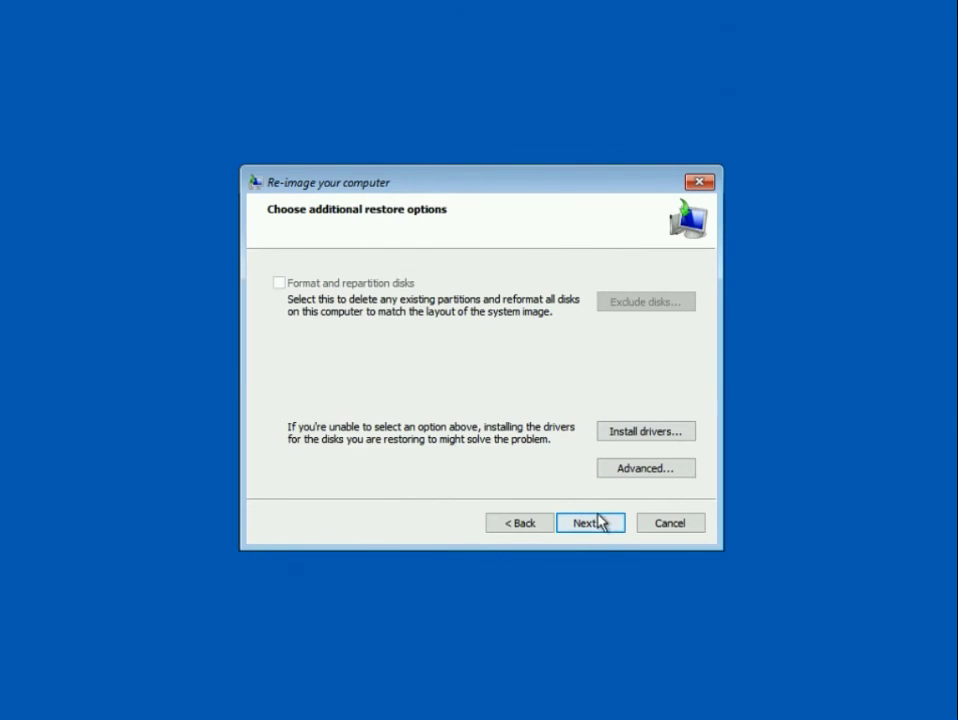
pyautogui.click(592, 526)
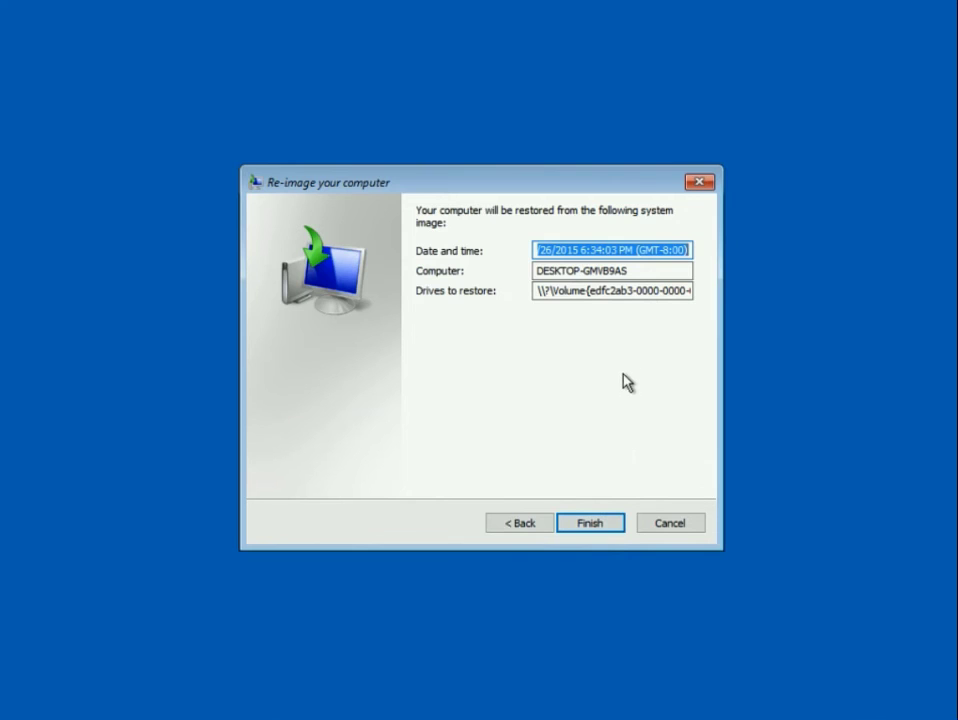
pyautogui.click(592, 525)
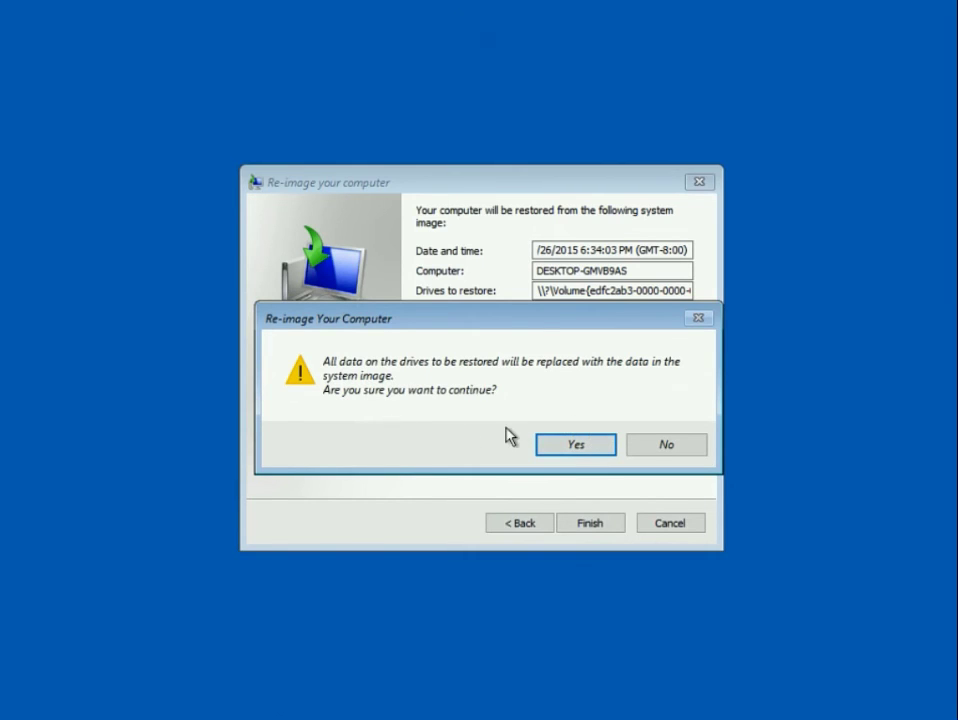
pyautogui.click(577, 453)
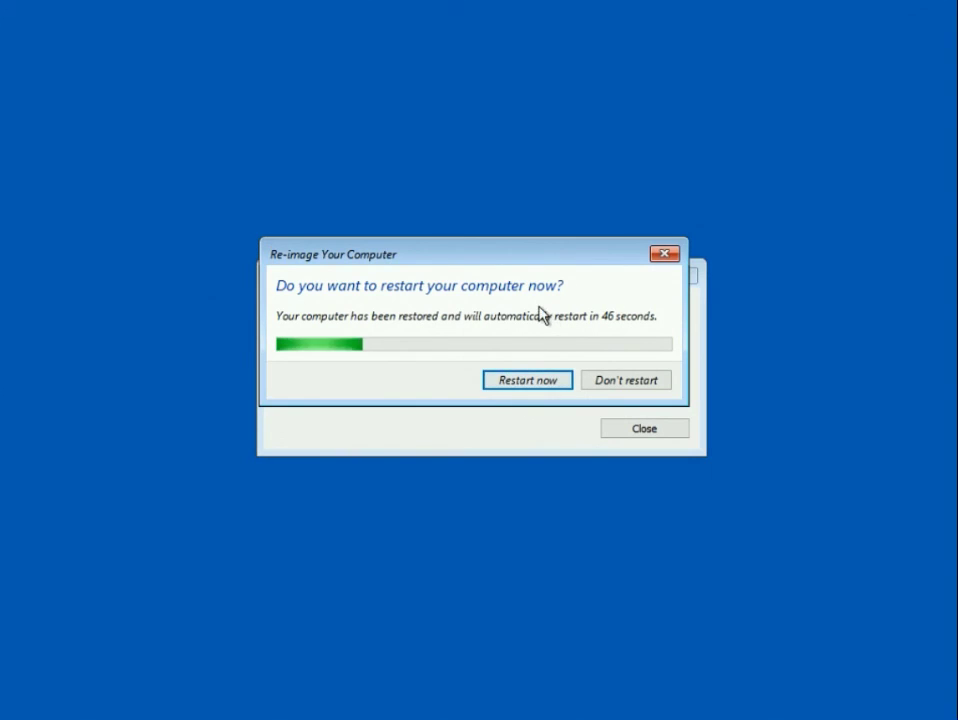
# Restart the restored computer and sign in to Windows with the account password.
pyautogui.click(514, 389)
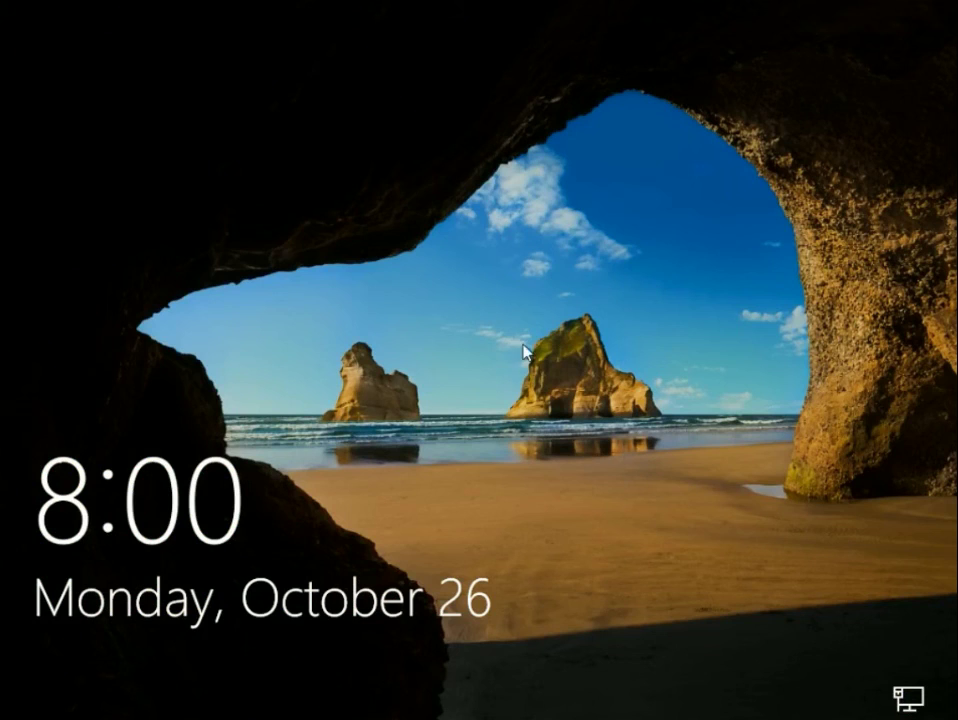
pyautogui.click(535, 387)
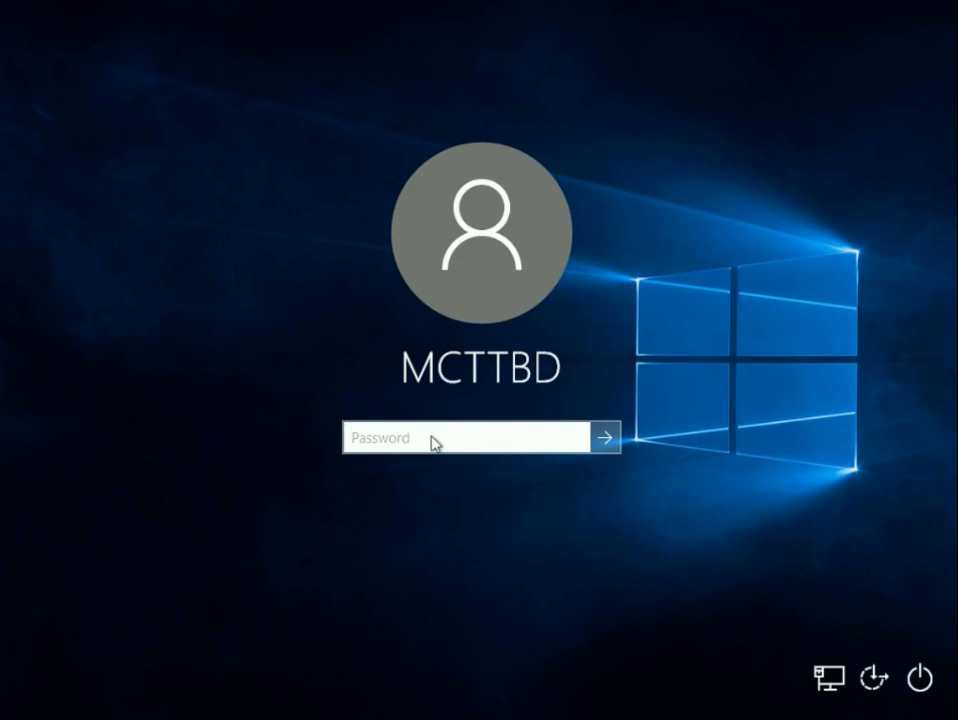
pyautogui.write('•••')
pyautogui.press('Return')
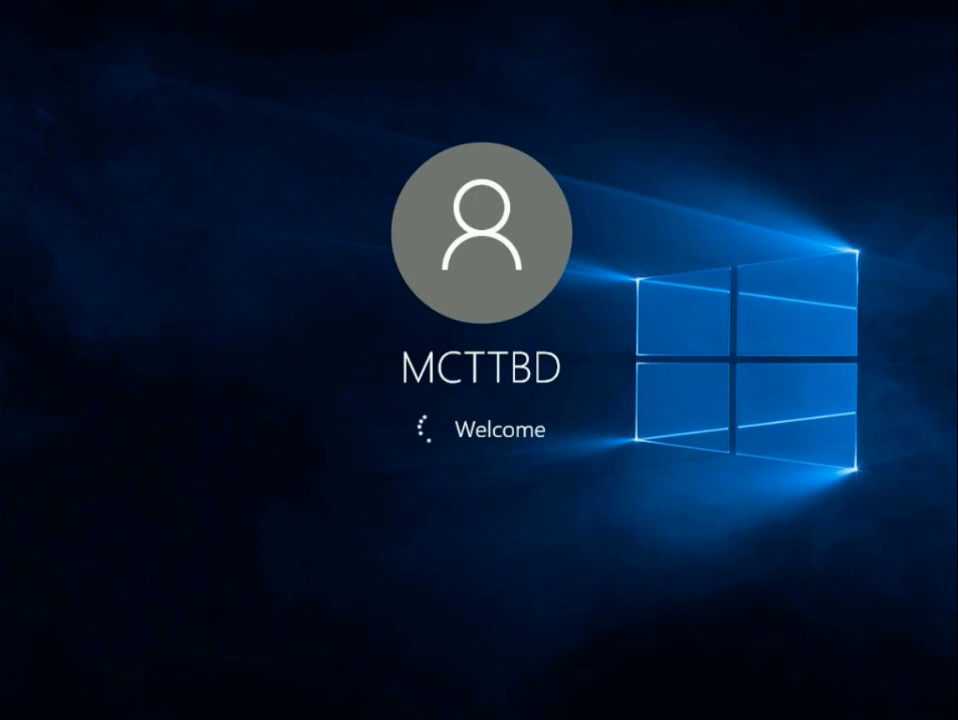